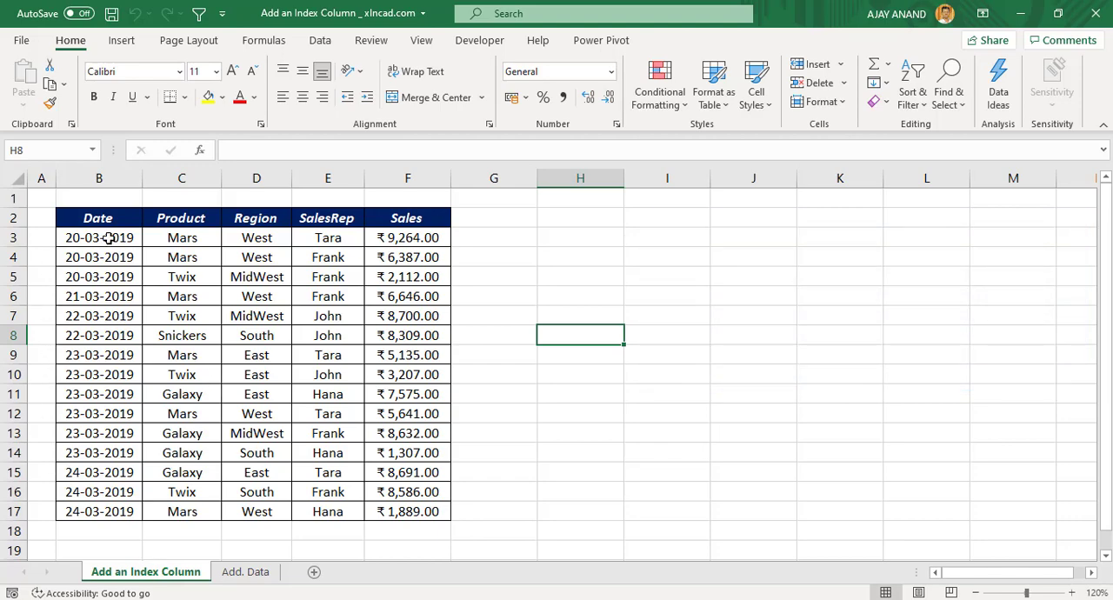
# Load the sales data in B2:F17 into the Power Query Editor as a table with headers.
pyautogui.moveTo(92, 217); pyautogui.dragTo(408, 511)
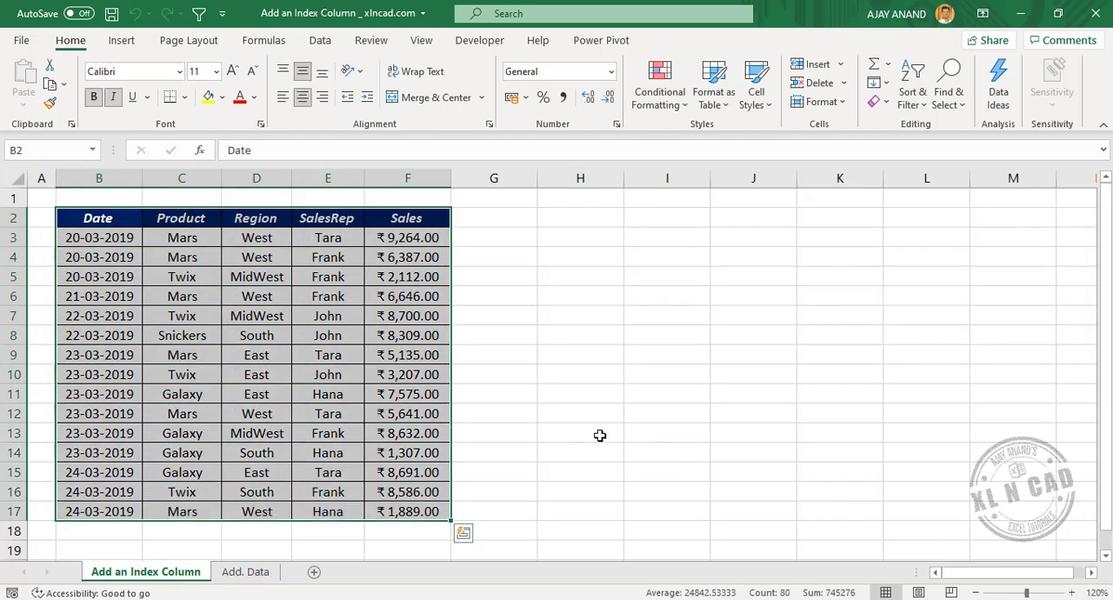
pyautogui.click(323, 43)
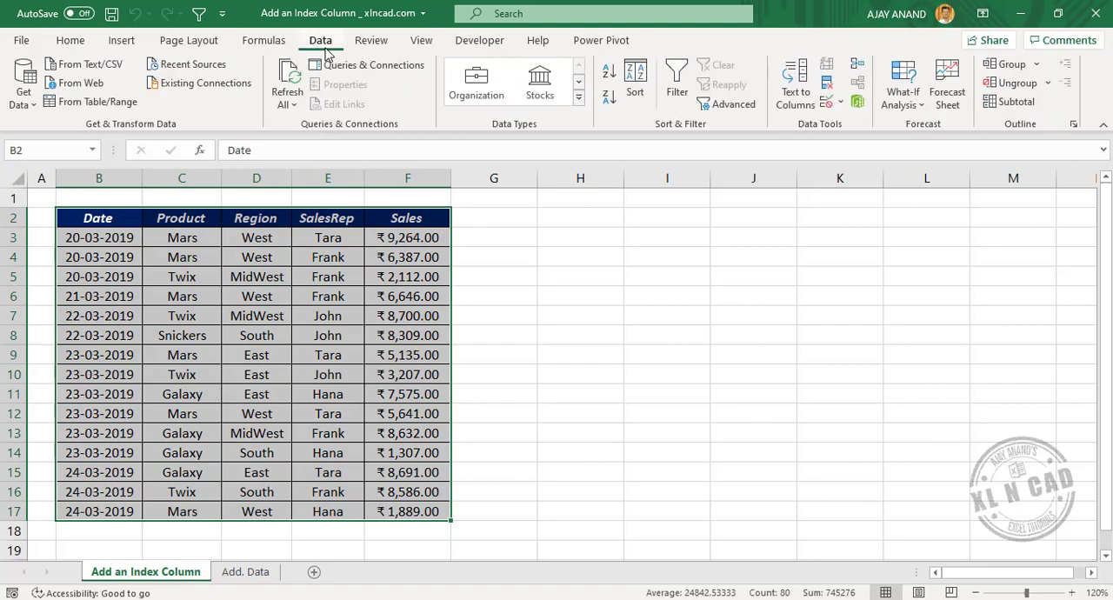
pyautogui.click(124, 102)
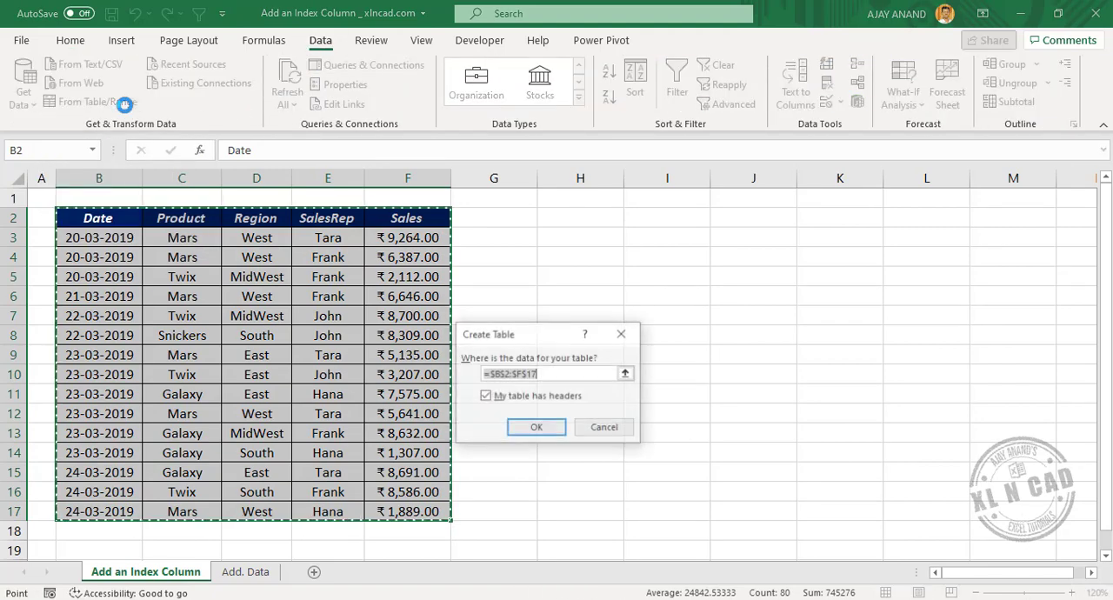
pyautogui.click(555, 430)
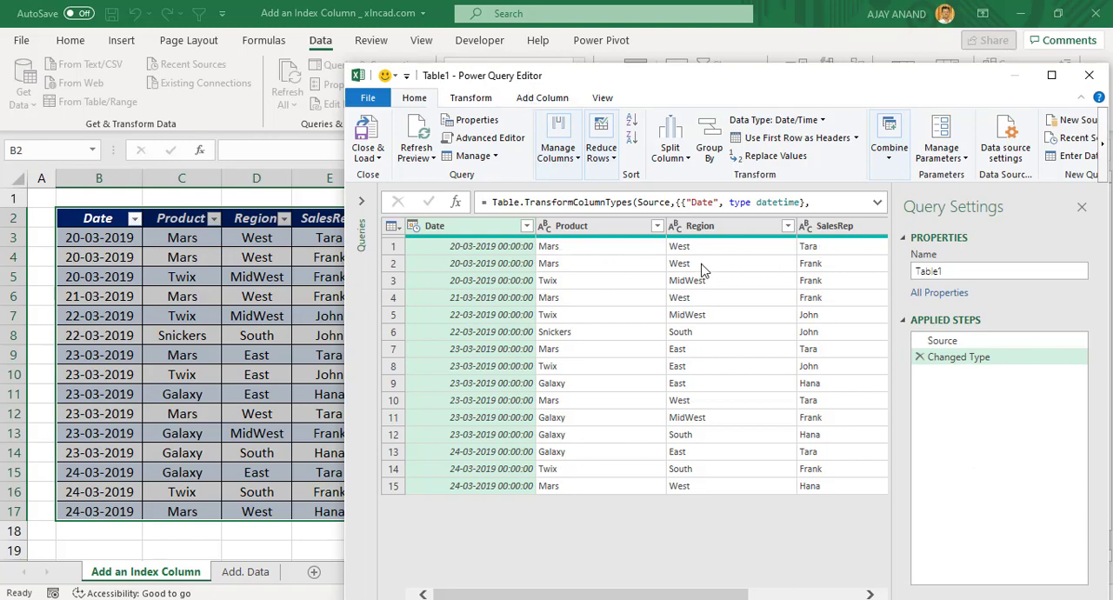
pyautogui.click(1052, 75)
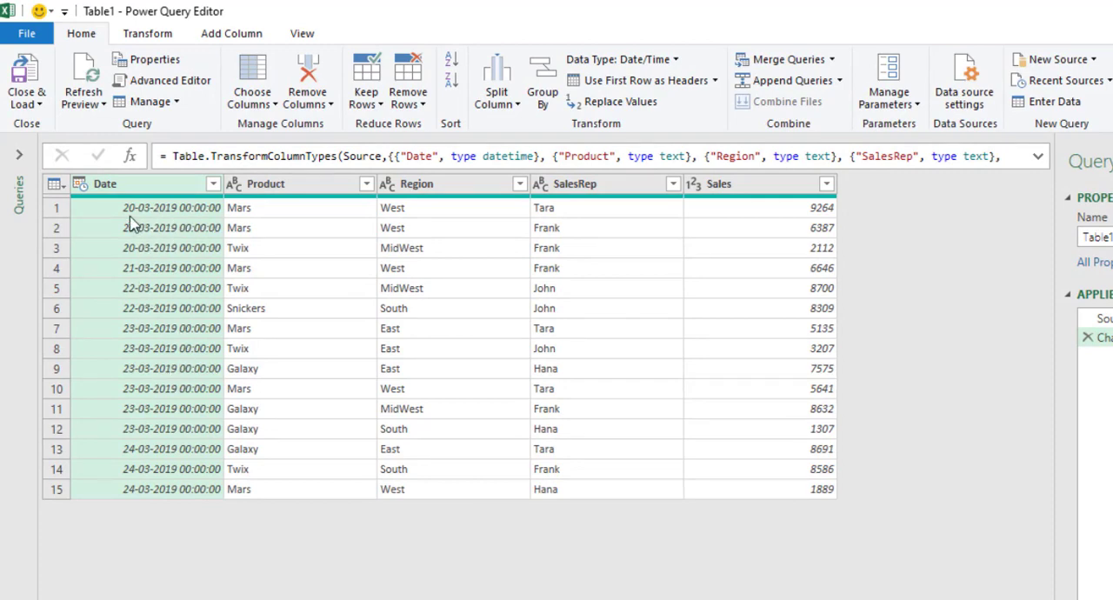
# Change the Date column's data type to Date, replacing the current type conversion.
pyautogui.click(80, 185)
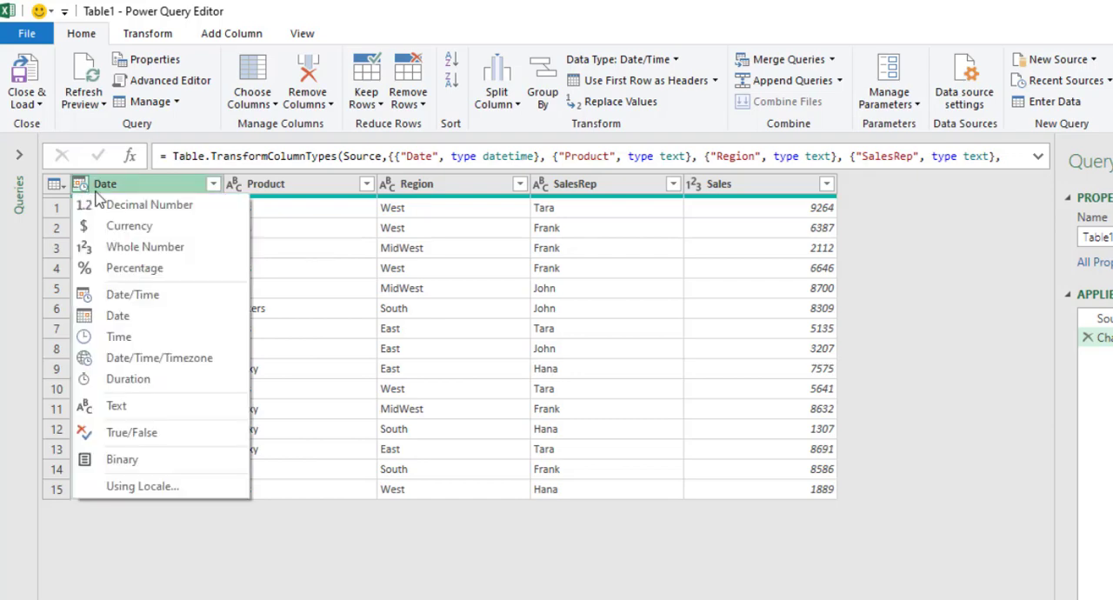
pyautogui.click(155, 316)
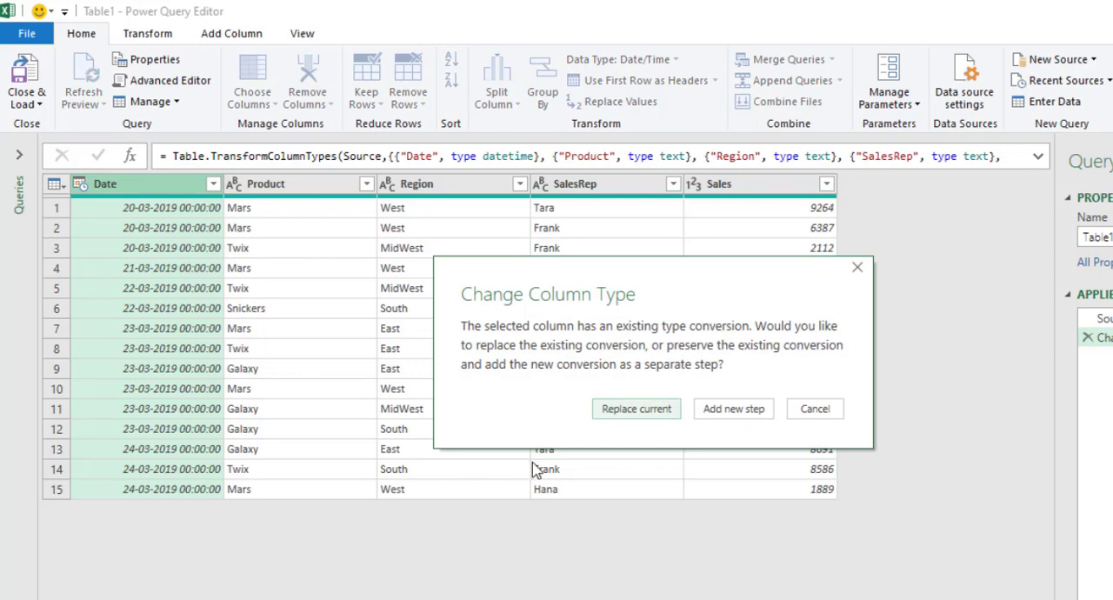
pyautogui.click(622, 422)
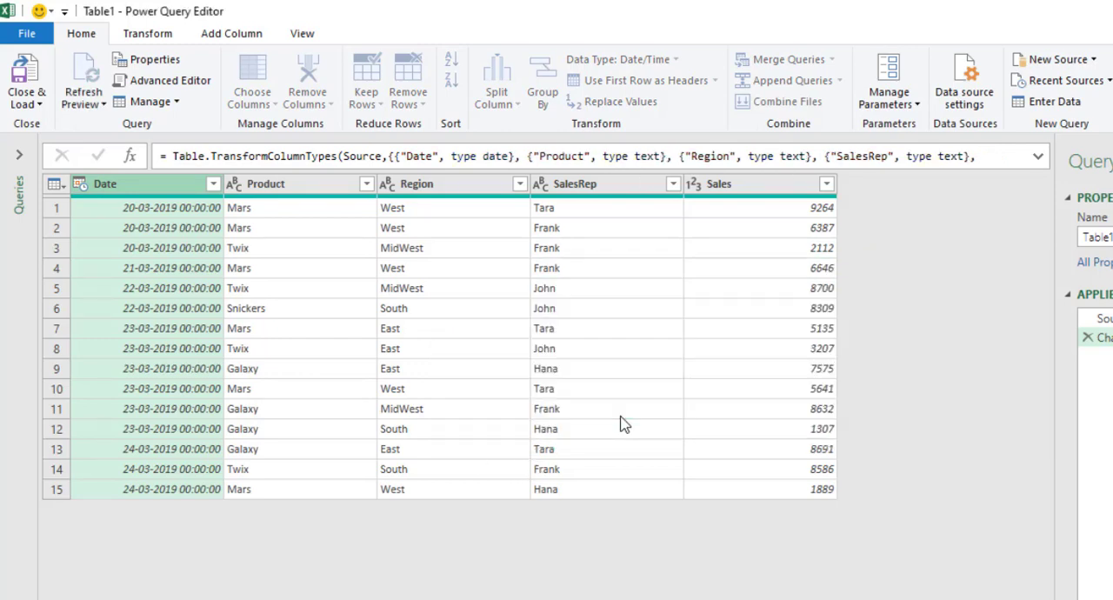
pyautogui.click(426, 349)
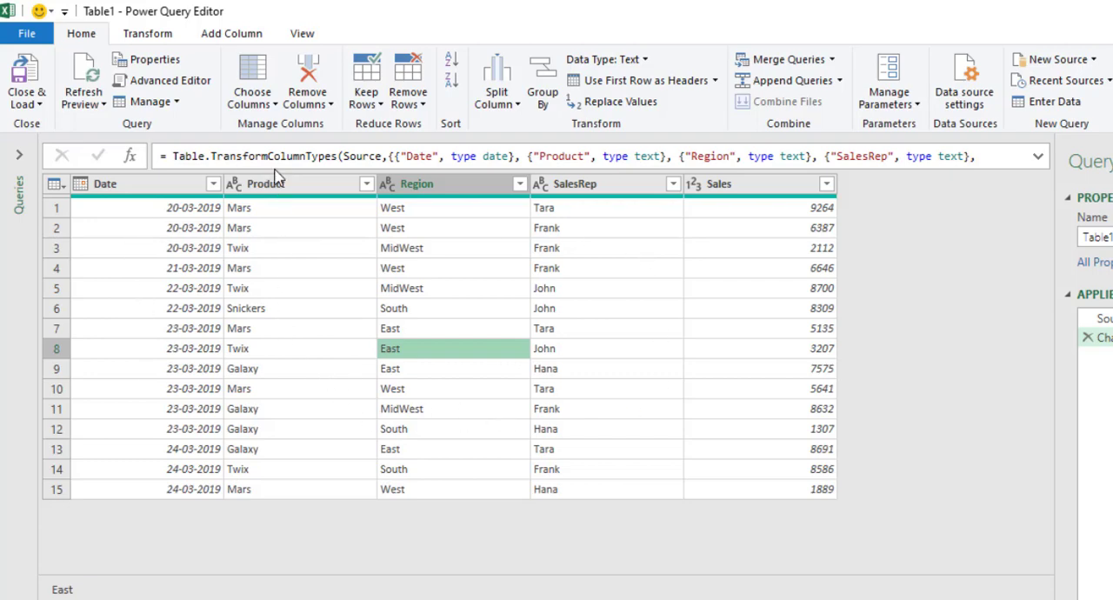
# Add a custom index column with starting index 500 and increment 1.
pyautogui.click(232, 34)
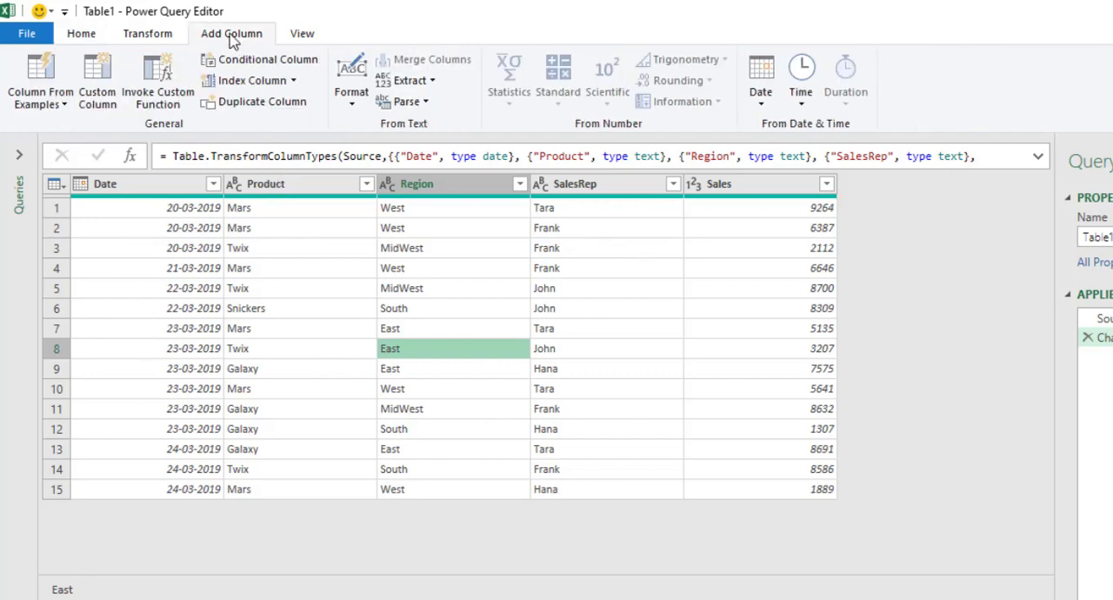
pyautogui.click(293, 81)
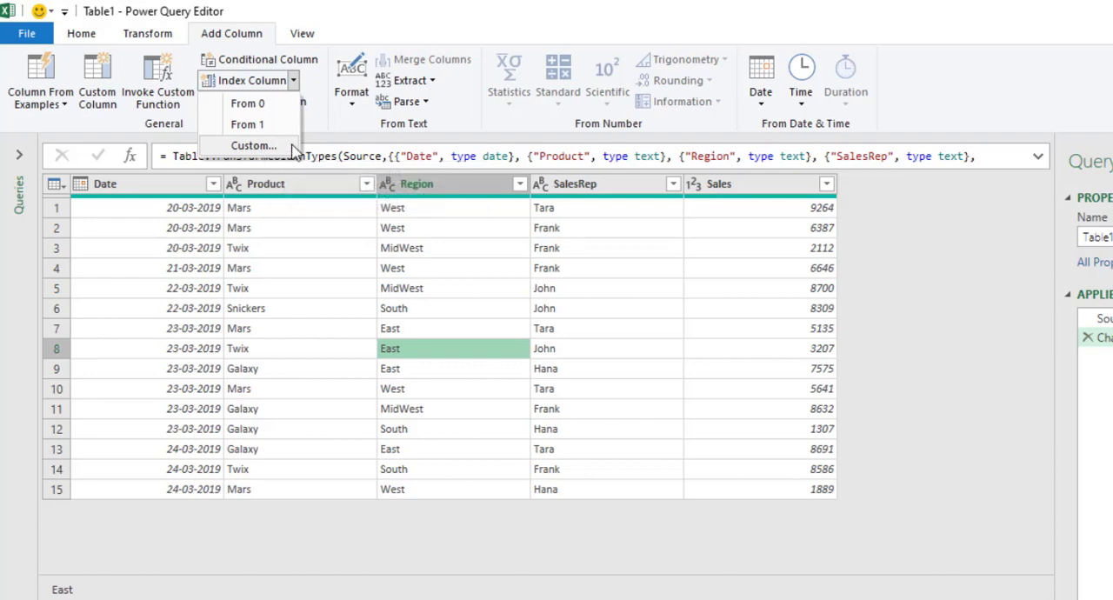
pyautogui.click(293, 148)
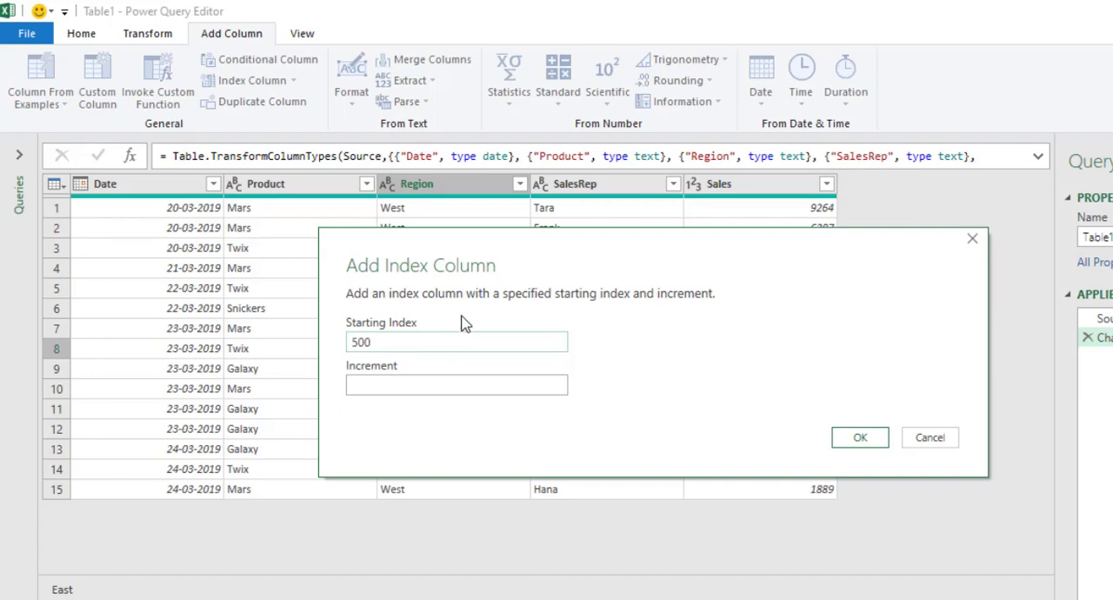
pyautogui.click(387, 382)
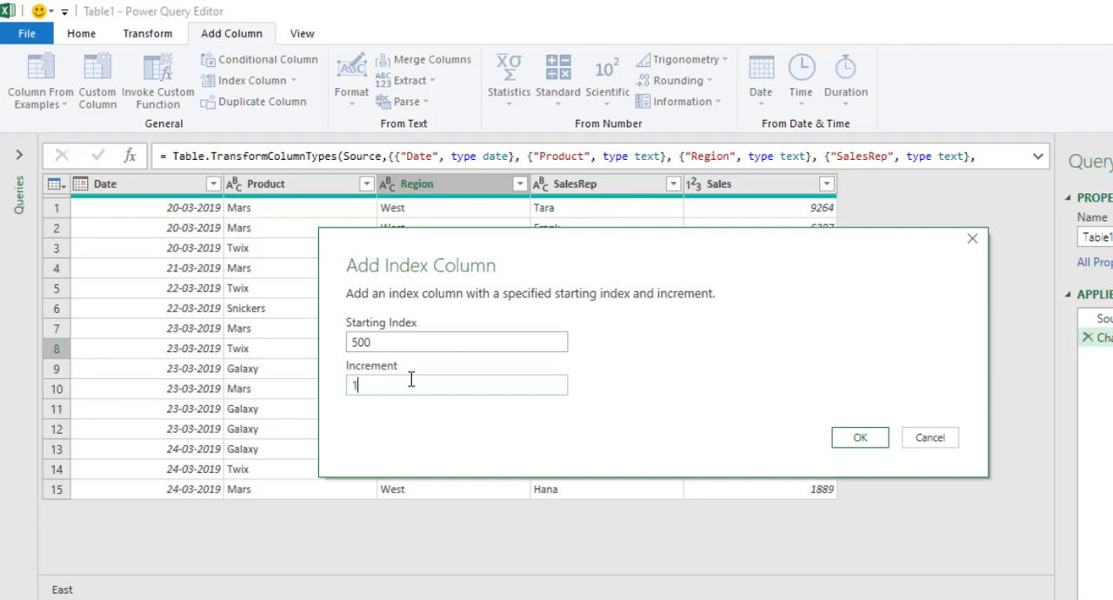
pyautogui.click(849, 445)
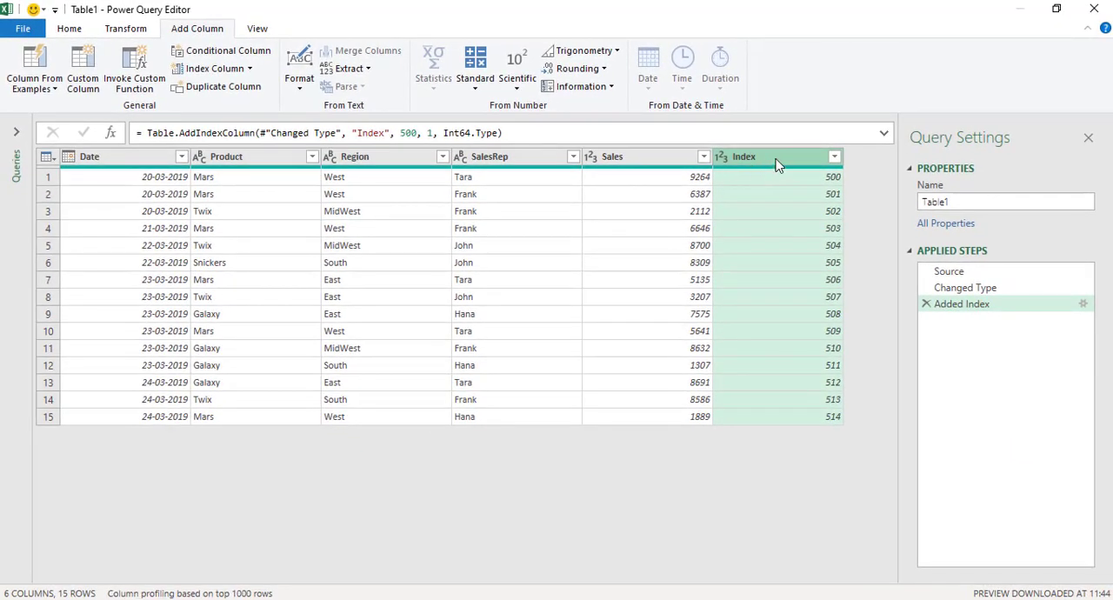
# Move the Index column to the beginning of the table and rename it "S No.".
pyautogui.rightClick(776, 159)
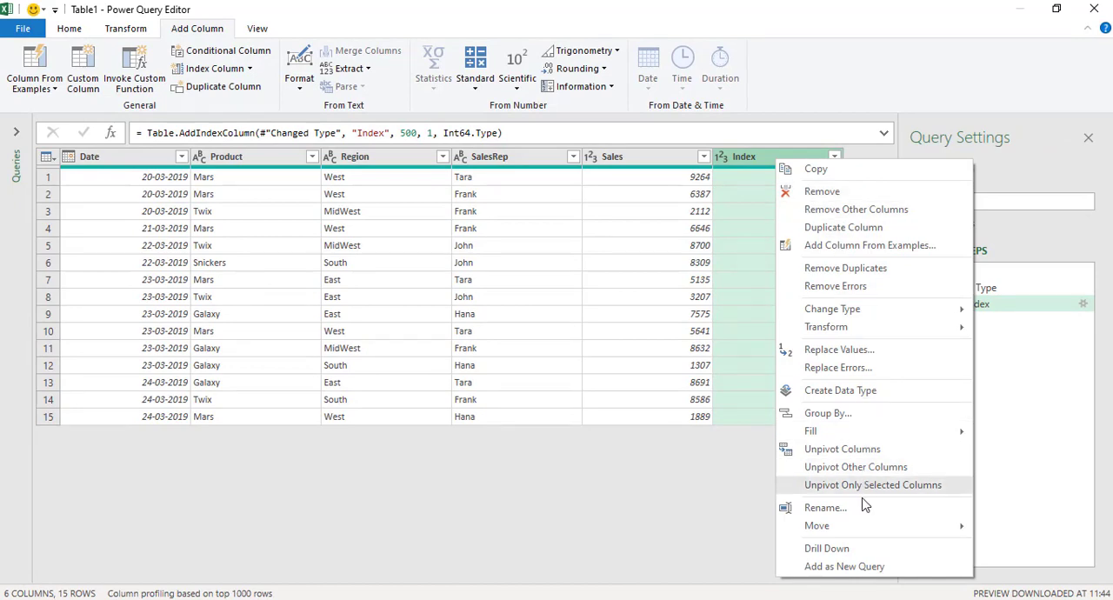
pyautogui.moveTo(870, 528)
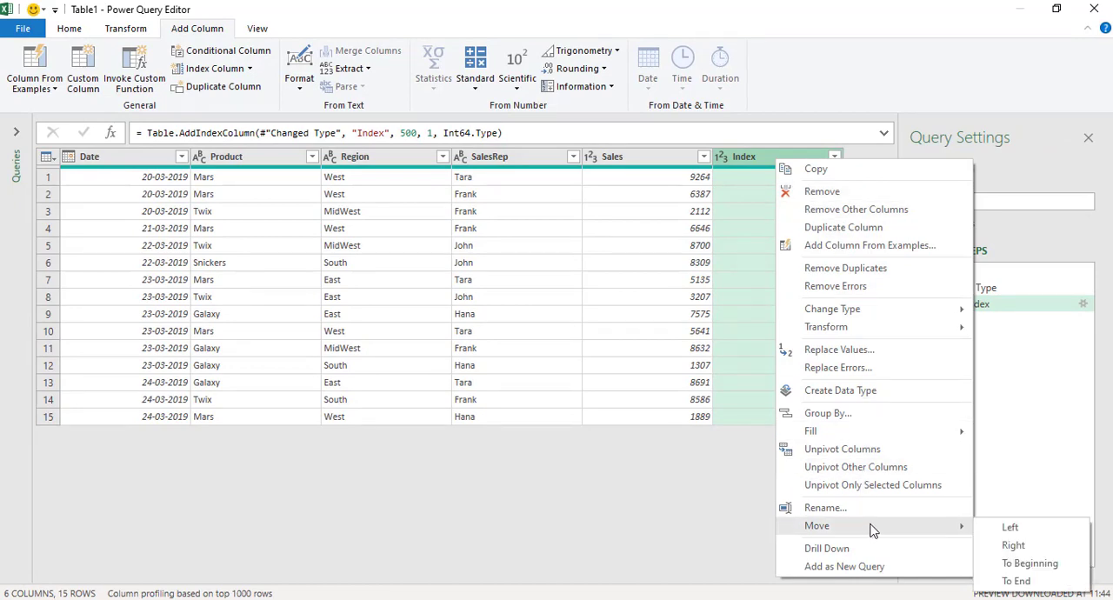
pyautogui.click(1031, 564)
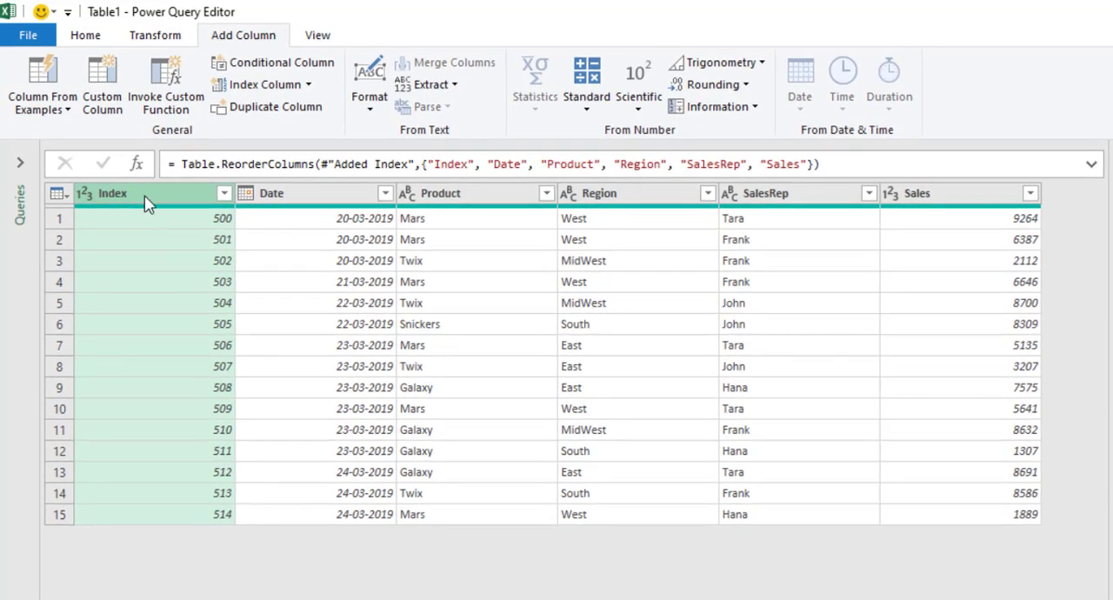
pyautogui.doubleClick(146, 198)
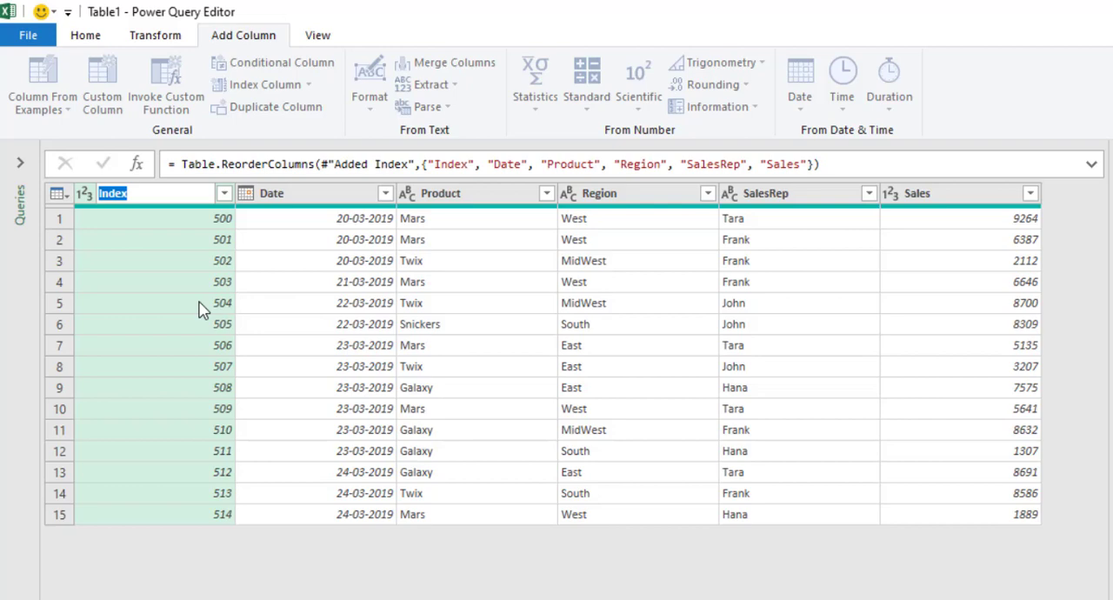
pyautogui.write('S No.')
pyautogui.press('Return')
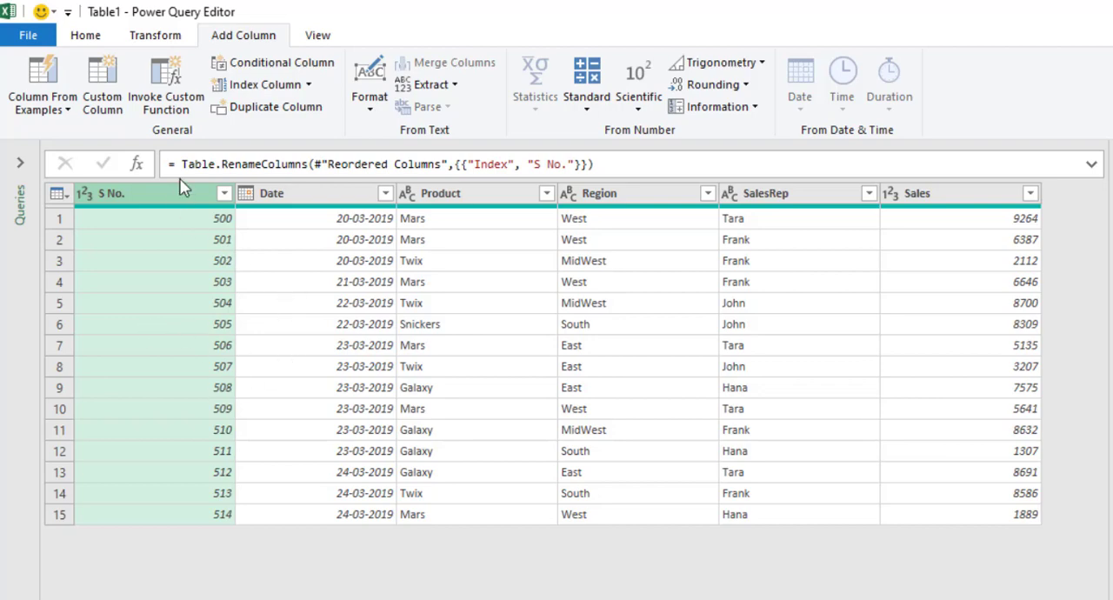
# Add the prefix "ABC-" to every value in the S No. column.
pyautogui.click(155, 36)
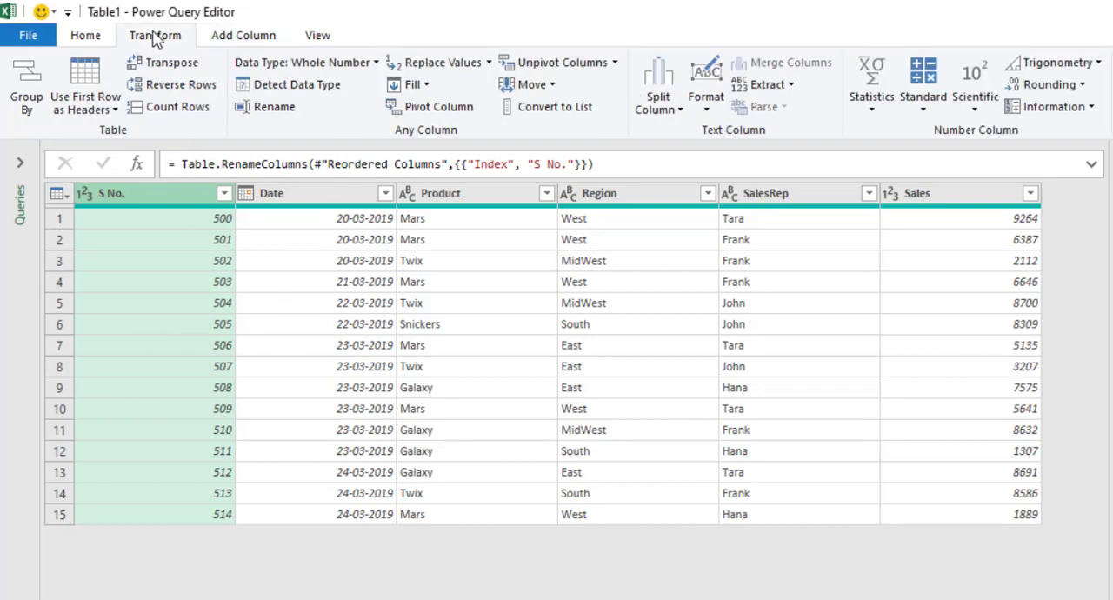
pyautogui.click(708, 110)
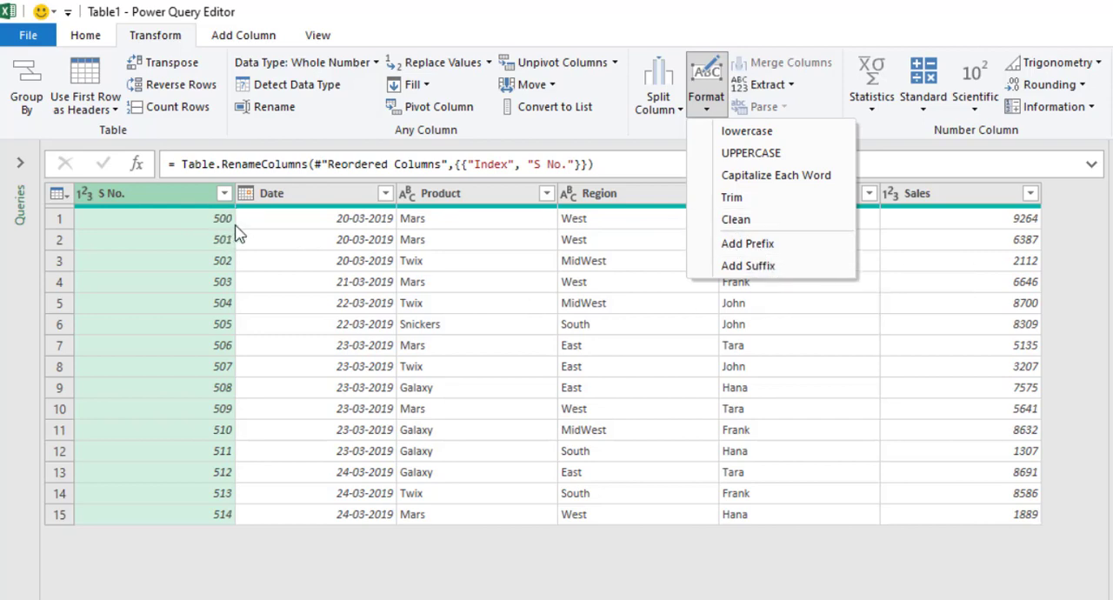
pyautogui.click(798, 247)
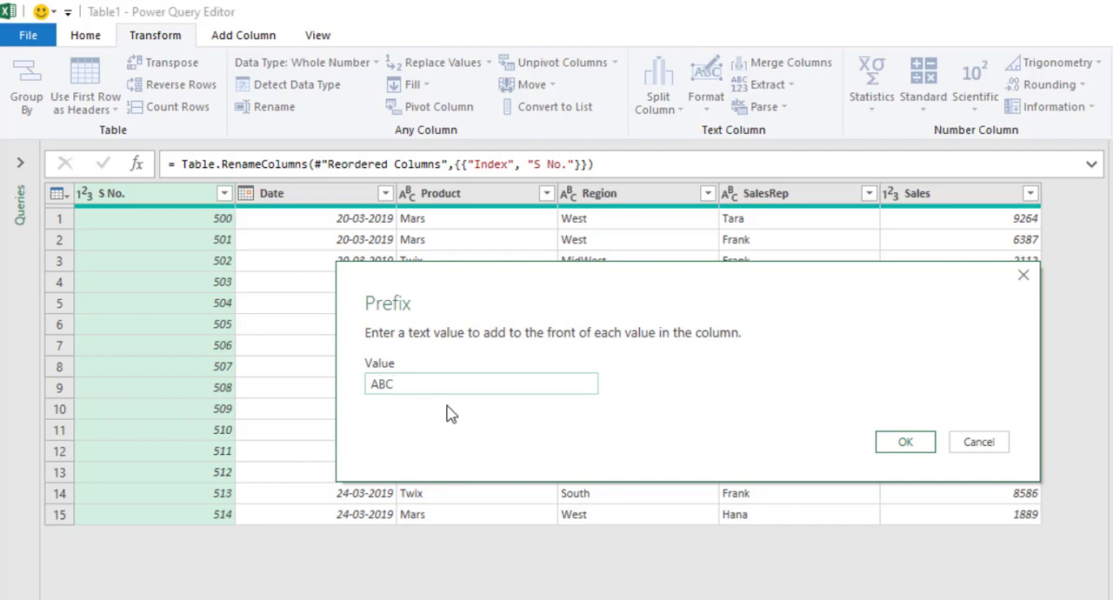
pyautogui.click(899, 451)
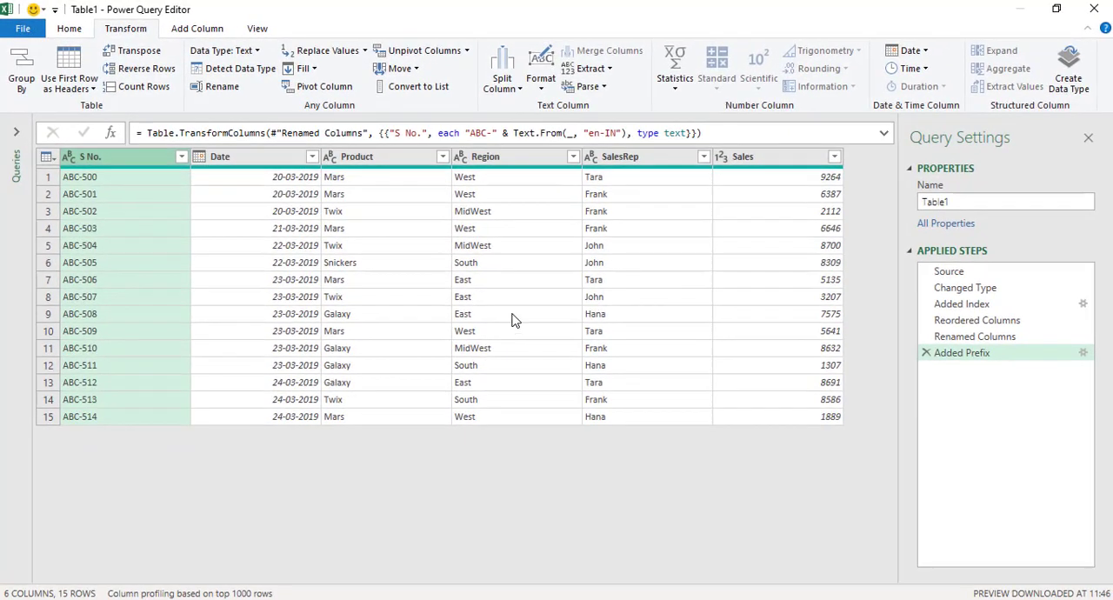
# Close the query editor and load the query as a table at cell H2 of the existing worksheet, closing the queries list.
pyautogui.click(73, 31)
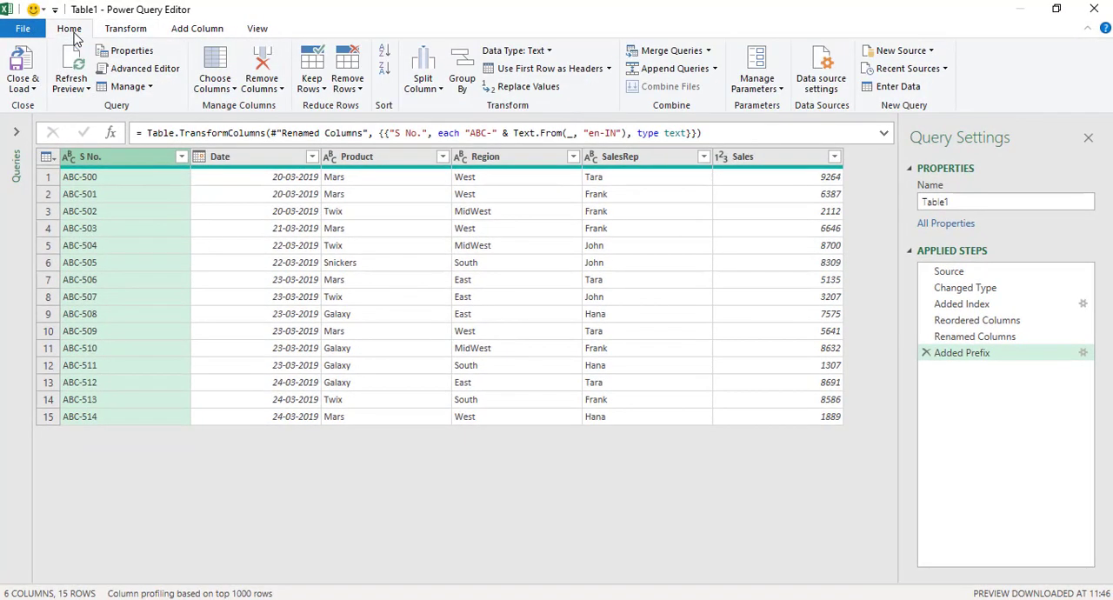
pyautogui.click(33, 89)
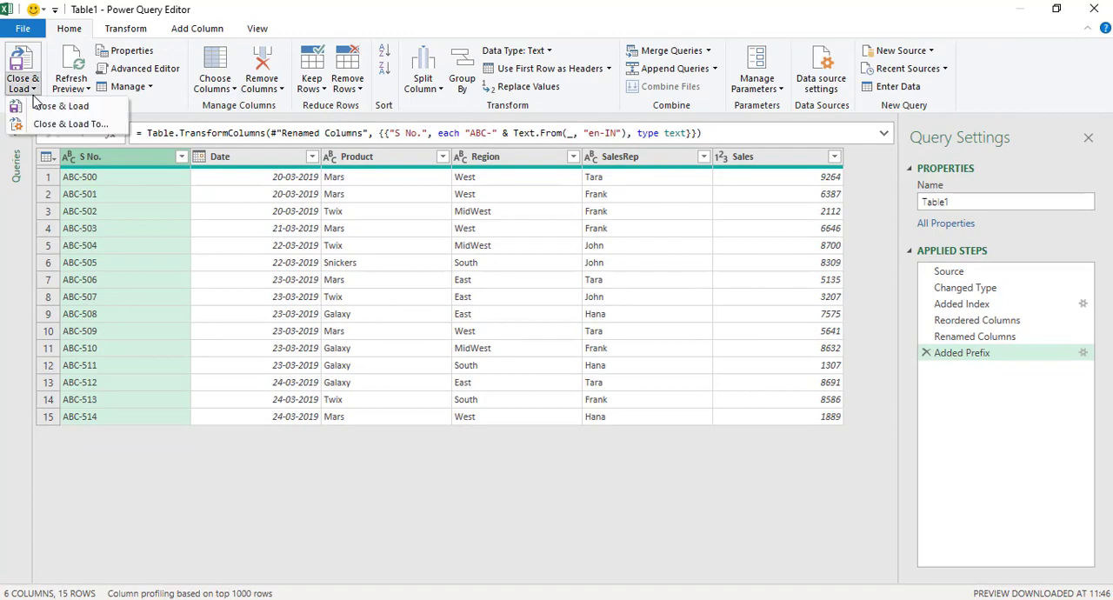
pyautogui.click(117, 129)
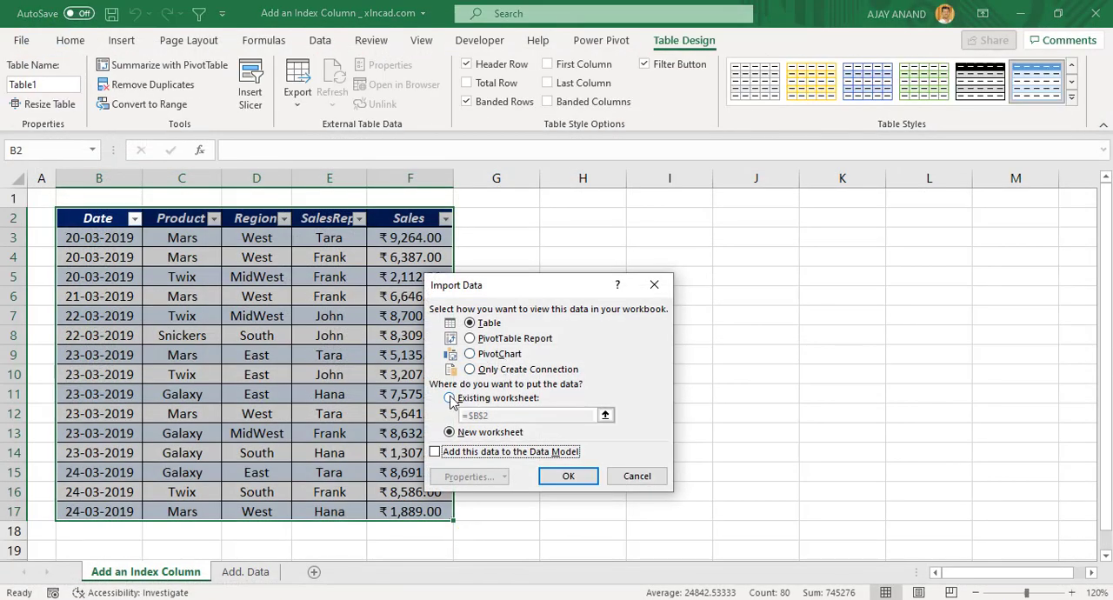
pyautogui.click(450, 398)
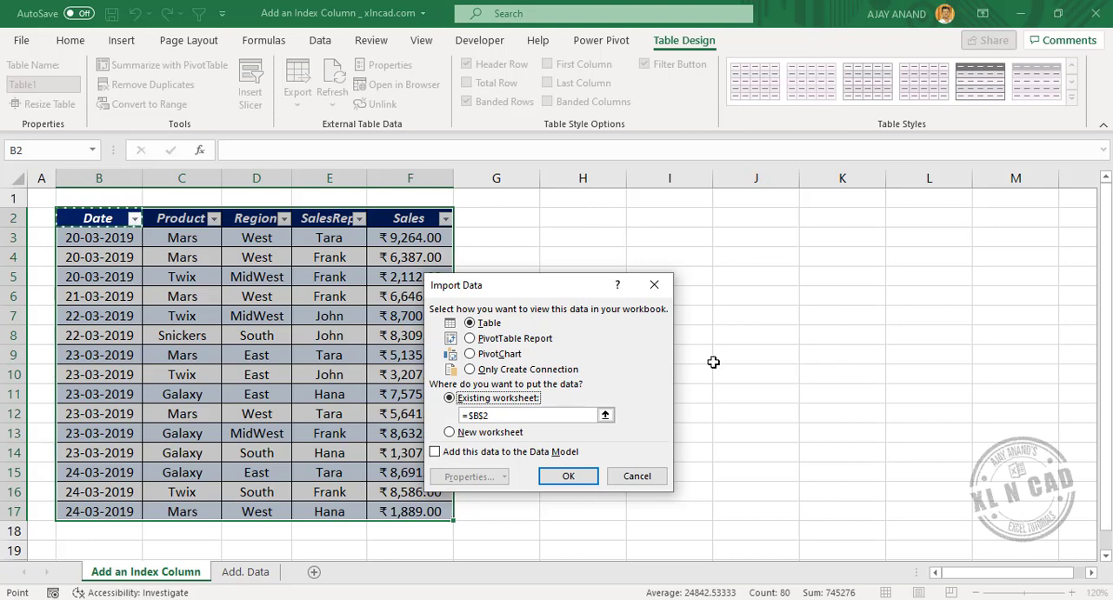
pyautogui.click(581, 221)
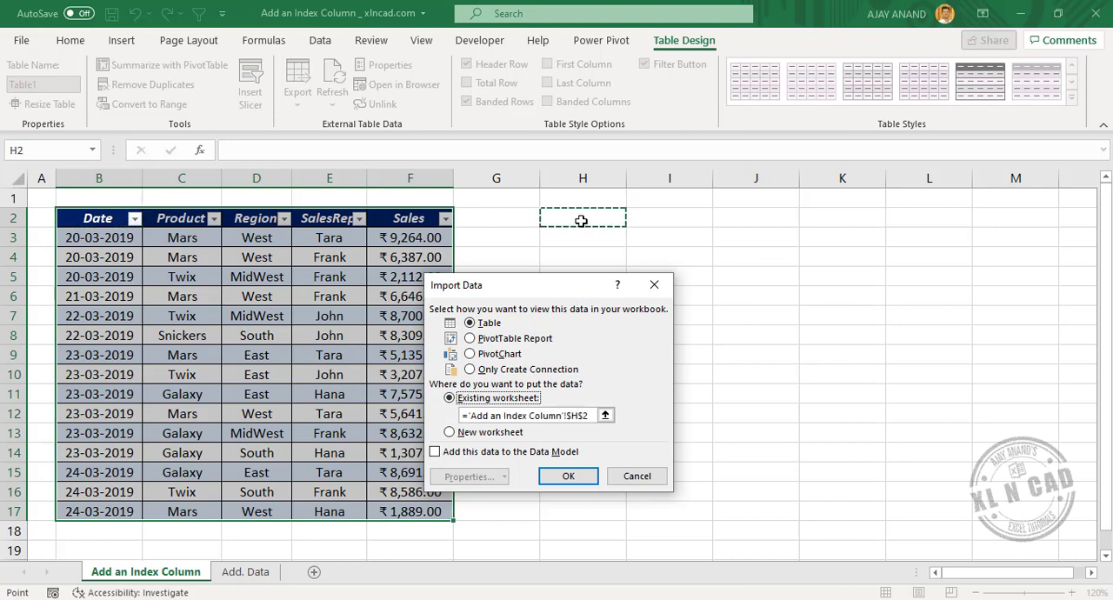
pyautogui.click(566, 476)
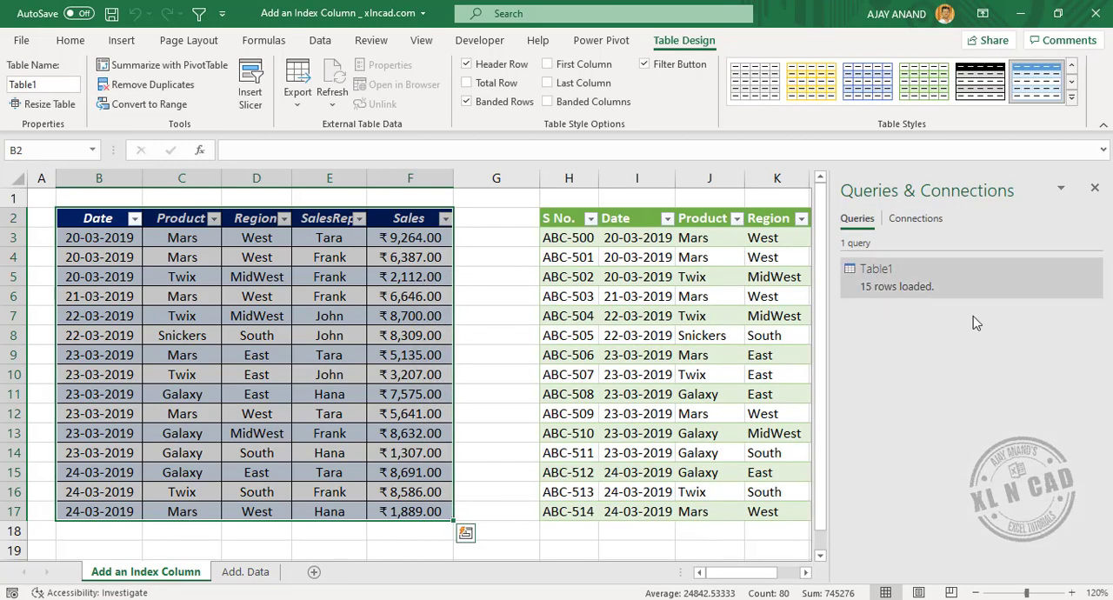
pyautogui.click(1095, 188)
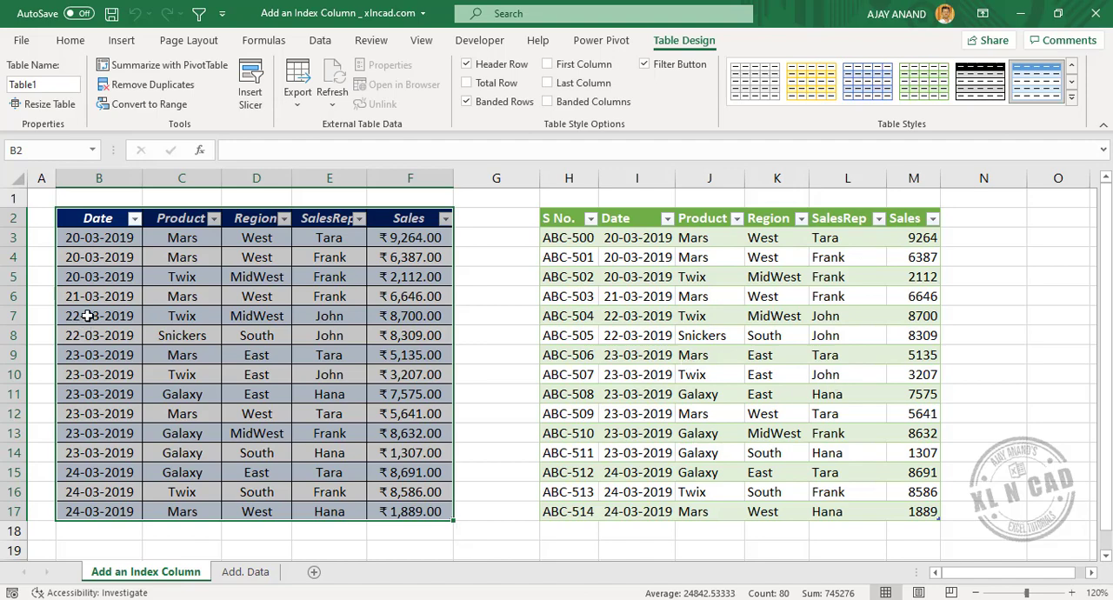
# Delete the table rows in worksheet rows 7 to 10 of the source table and refresh the query output table.
pyautogui.moveTo(88, 316); pyautogui.dragTo(348, 368)
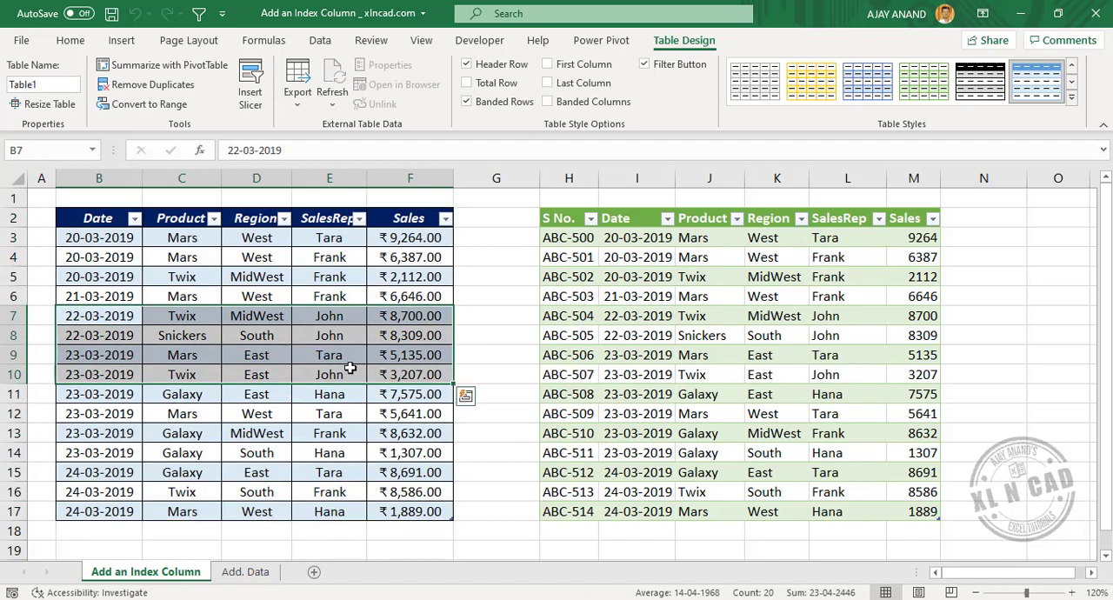
pyautogui.rightClick(235, 348)
pyautogui.moveTo(365, 298)
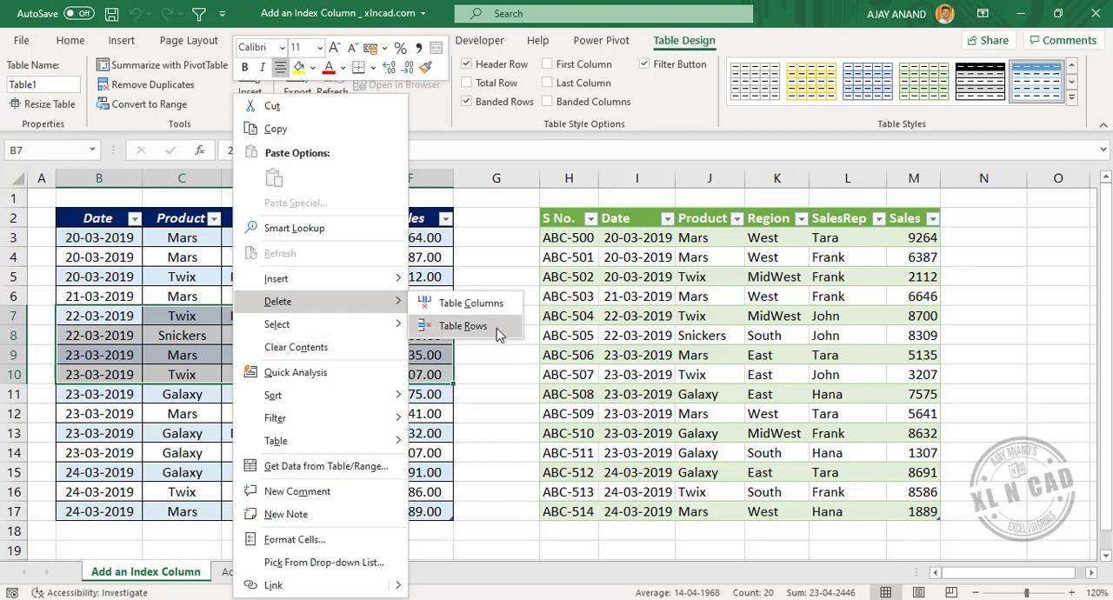
pyautogui.click(499, 327)
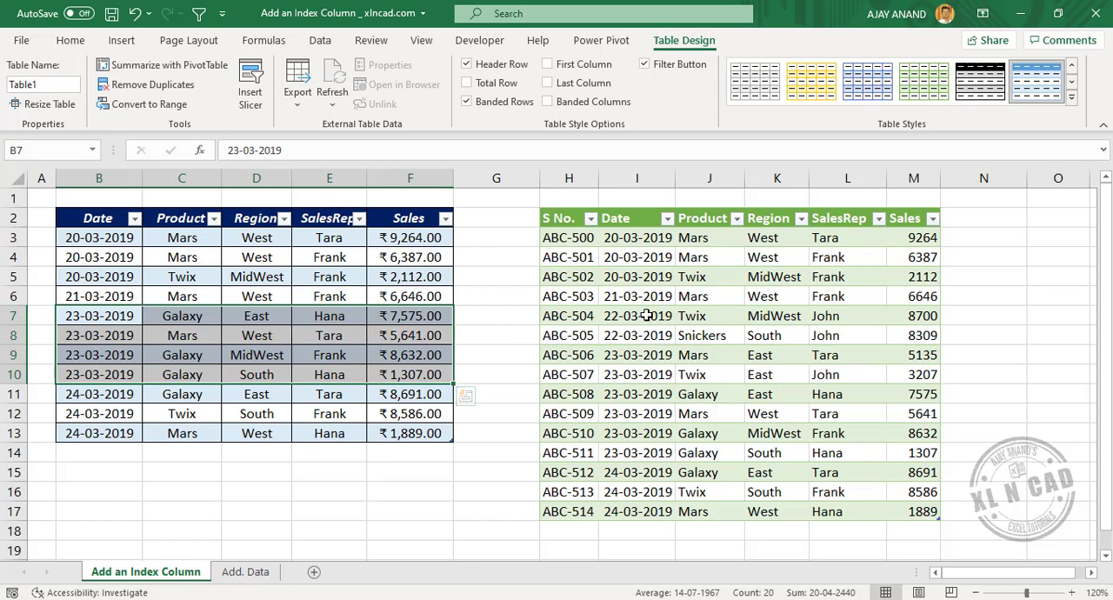
pyautogui.rightClick(710, 317)
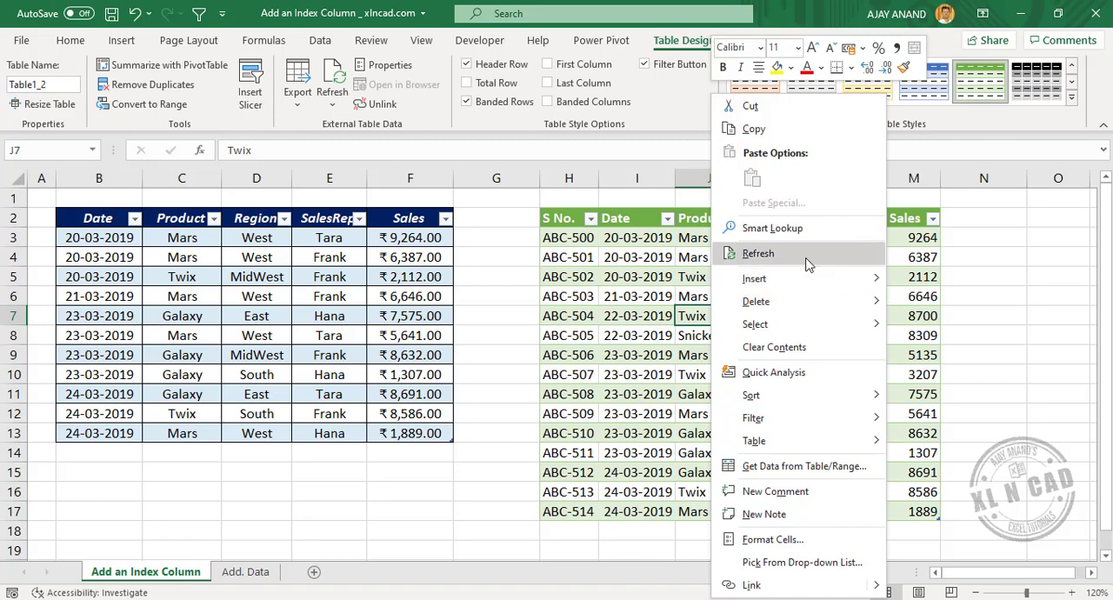
pyautogui.click(807, 263)
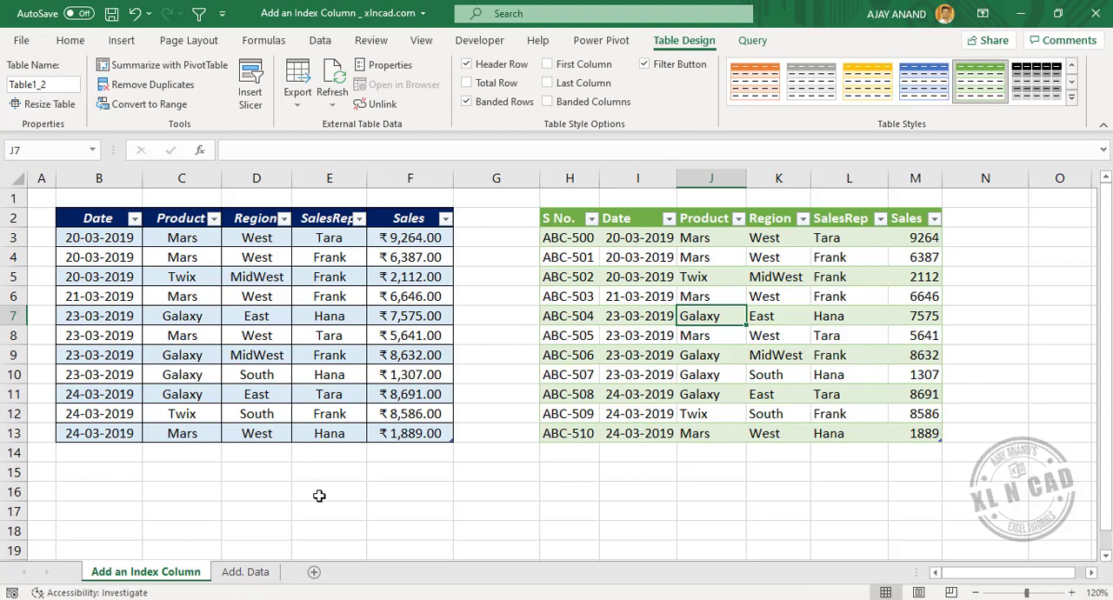
# Copy the additional sales records in B3:F92 of the Add. Data sheet, leaving out the header row.
pyautogui.click(251, 573)
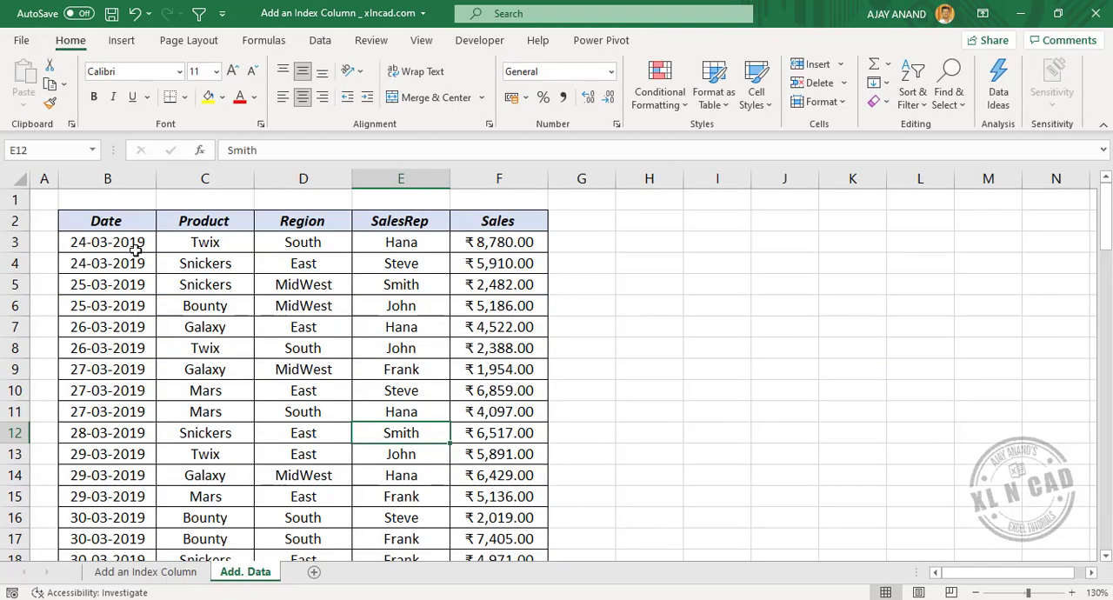
pyautogui.moveTo(136, 251); pyautogui.dragTo(498, 519)
pyautogui.rightClick(427, 314)
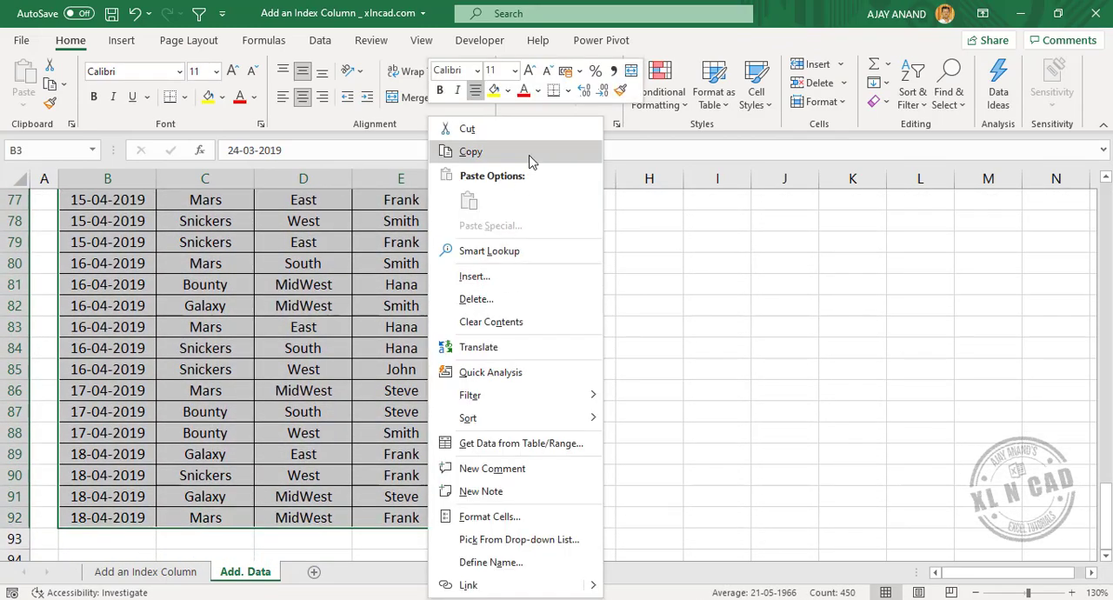
pyautogui.click(470, 153)
pyautogui.scroll(20, 529, 159)
# Paste the copied records directly below the source table on the Add an Index Column sheet, starting at cell B14.
pyautogui.click(142, 571)
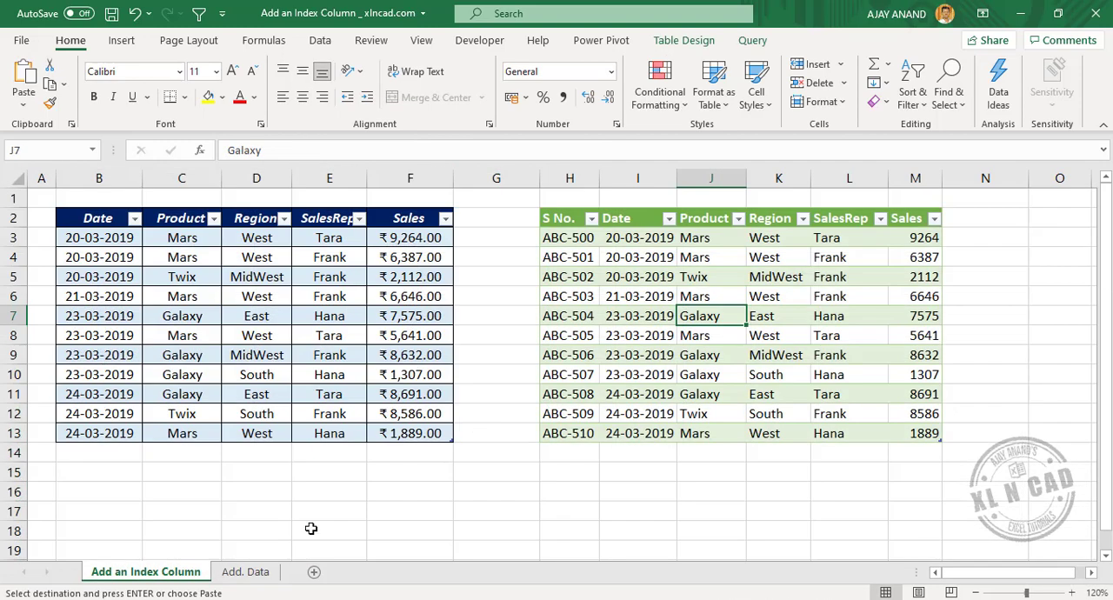
pyautogui.rightClick(110, 452)
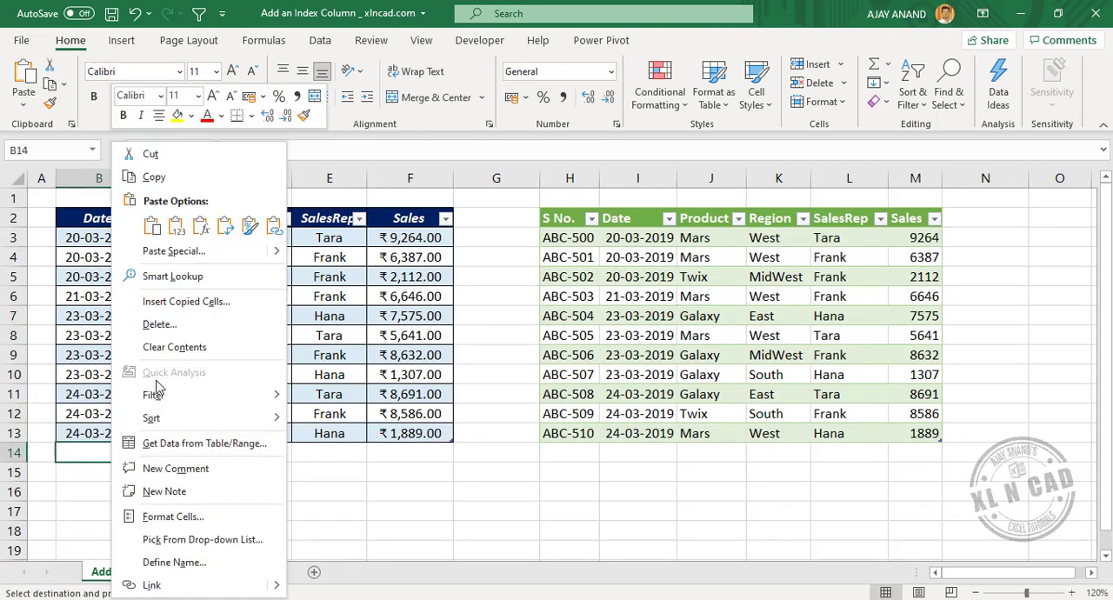
pyautogui.click(147, 224)
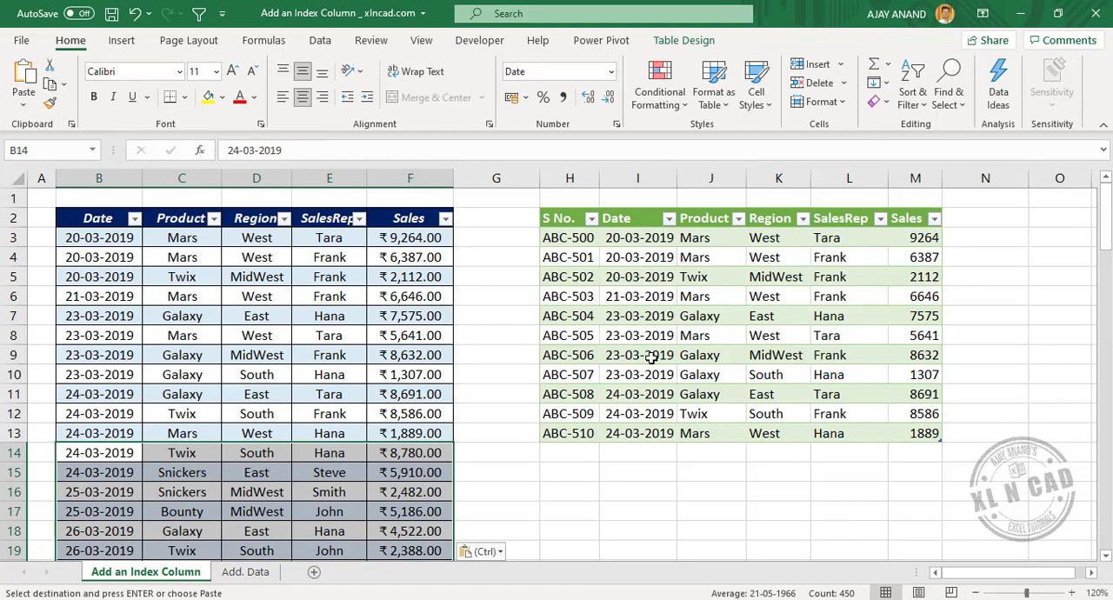
# Refresh the query output table and compare its last rows with the end of the source table.
pyautogui.rightClick(645, 297)
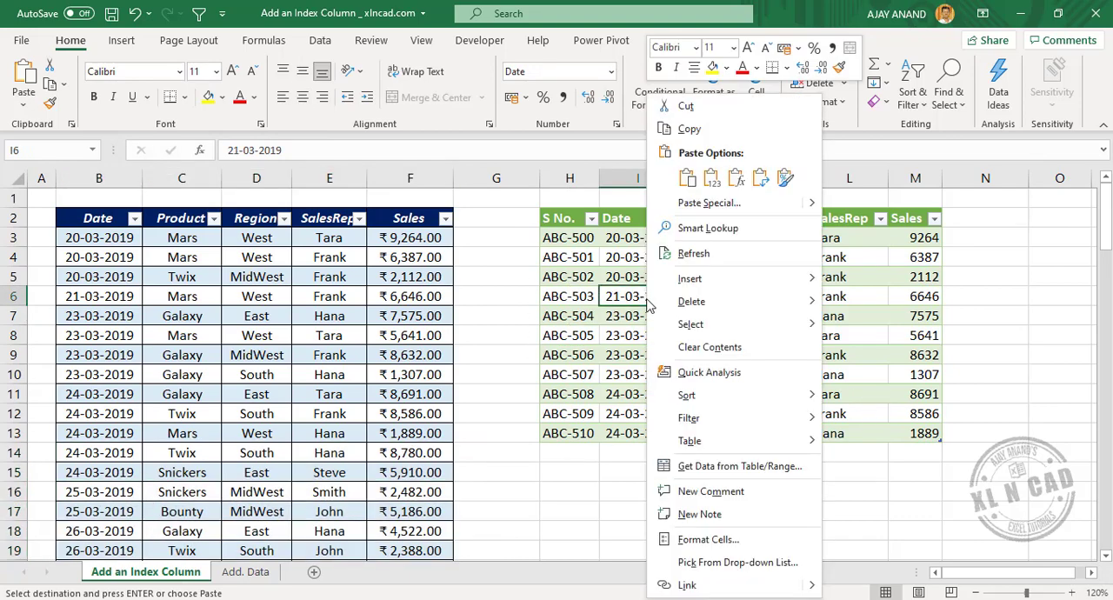
pyautogui.click(744, 254)
pyautogui.scroll(-20, 565, 393)
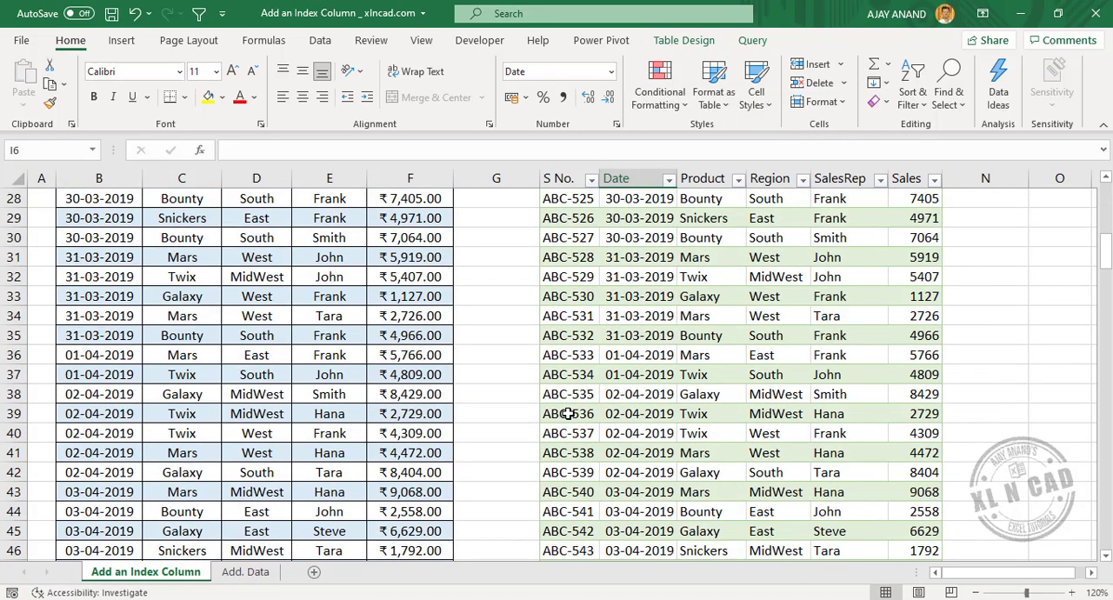
pyautogui.scroll(-5, 565, 414)
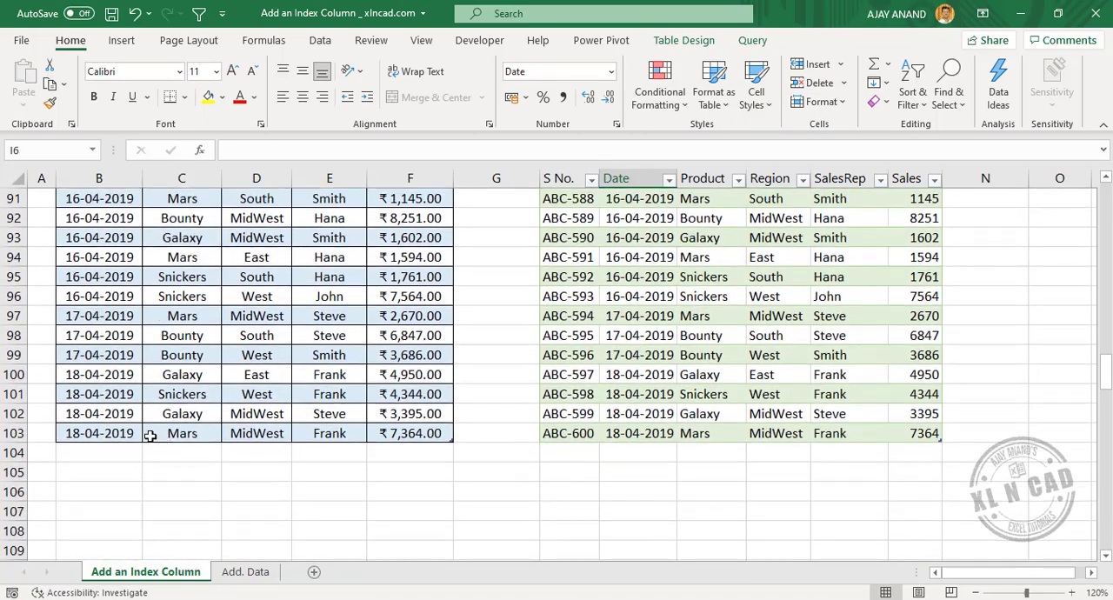
pyautogui.moveTo(108, 433); pyautogui.dragTo(409, 433)
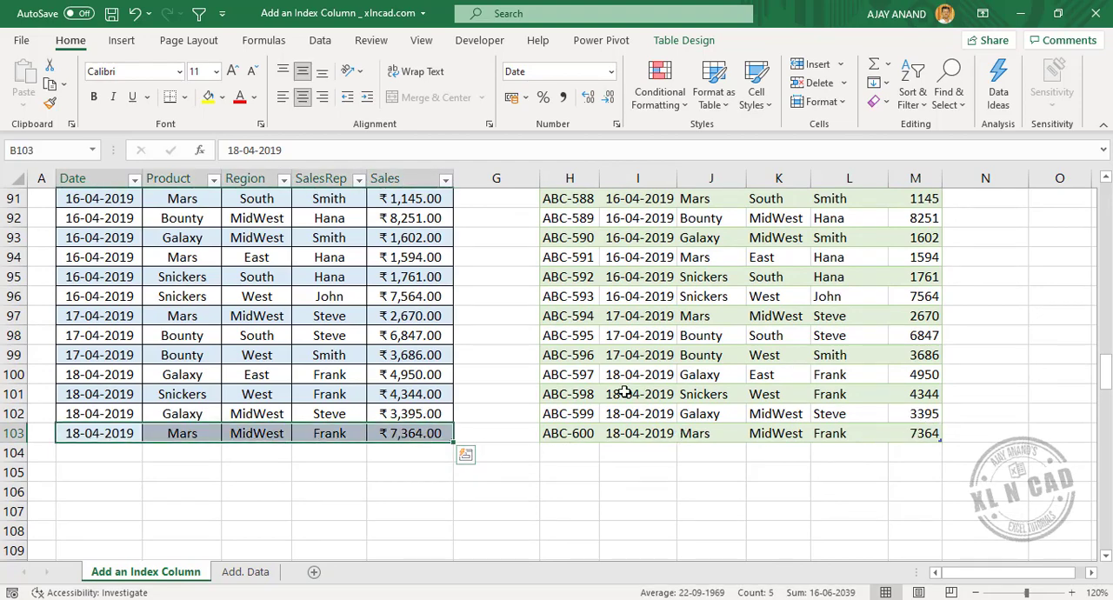
# Open the query behind the output table for editing in the Power Query Editor.
pyautogui.click(685, 293)
pyautogui.rightClick(685, 293)
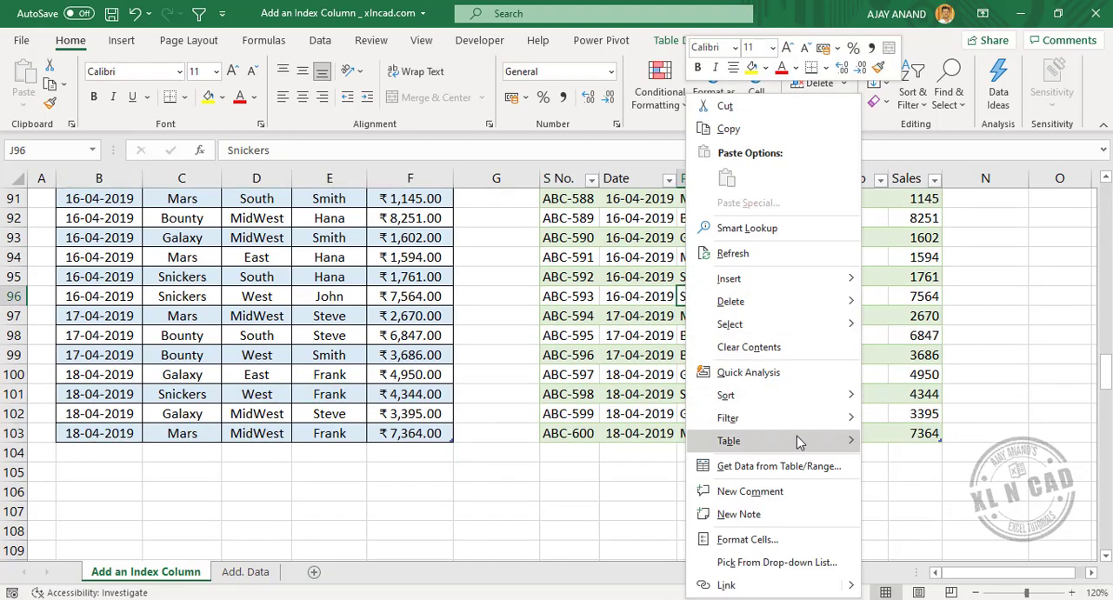
pyautogui.moveTo(804, 444)
pyautogui.click(908, 493)
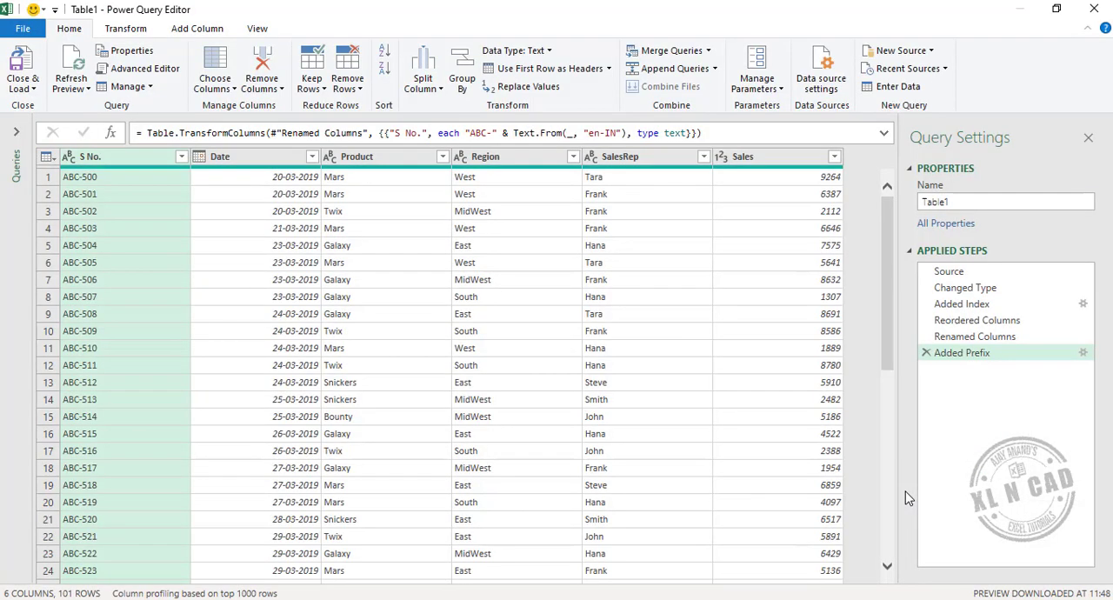
# Edit the Added Index step to use a starting index of 1000 and an increment of -2.
pyautogui.click(983, 308)
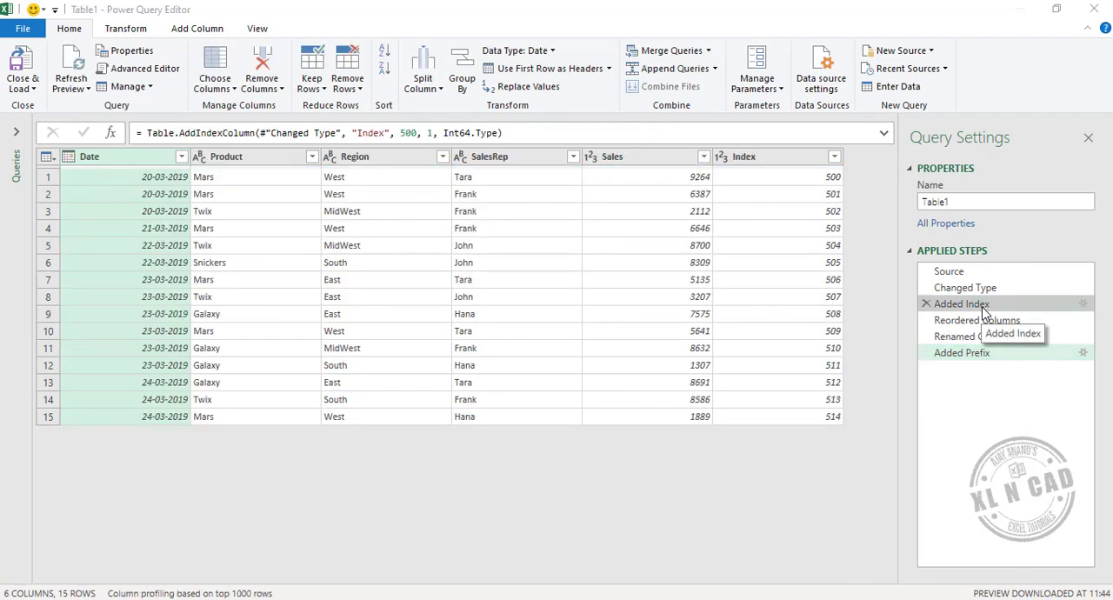
pyautogui.doubleClick(983, 306)
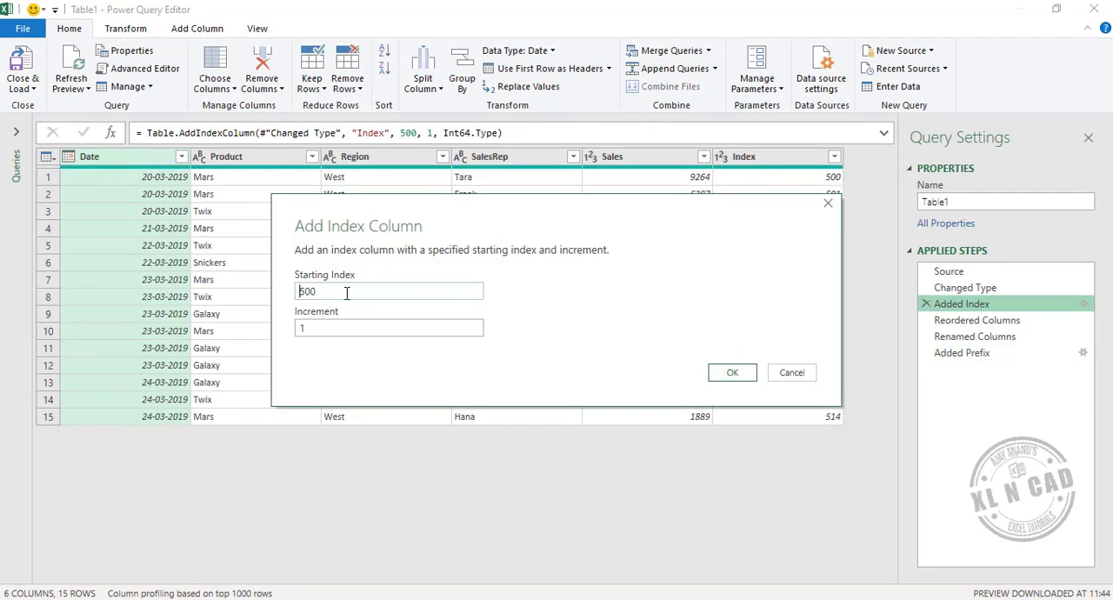
pyautogui.moveTo(347, 293); pyautogui.dragTo(223, 296)
pyautogui.click(300, 328)
pyautogui.write('-2')
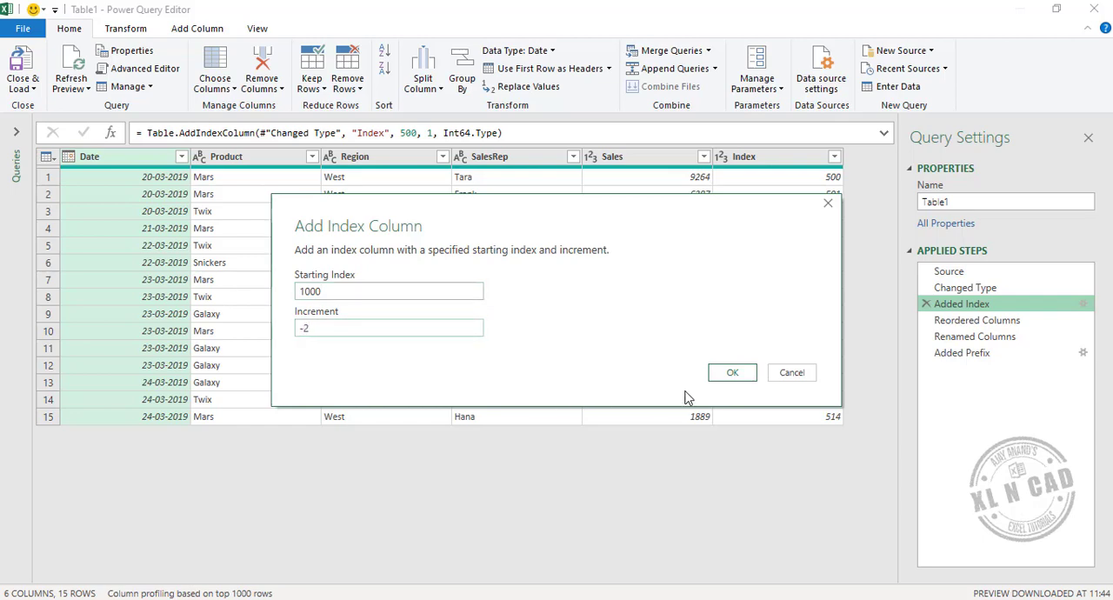
pyautogui.click(733, 372)
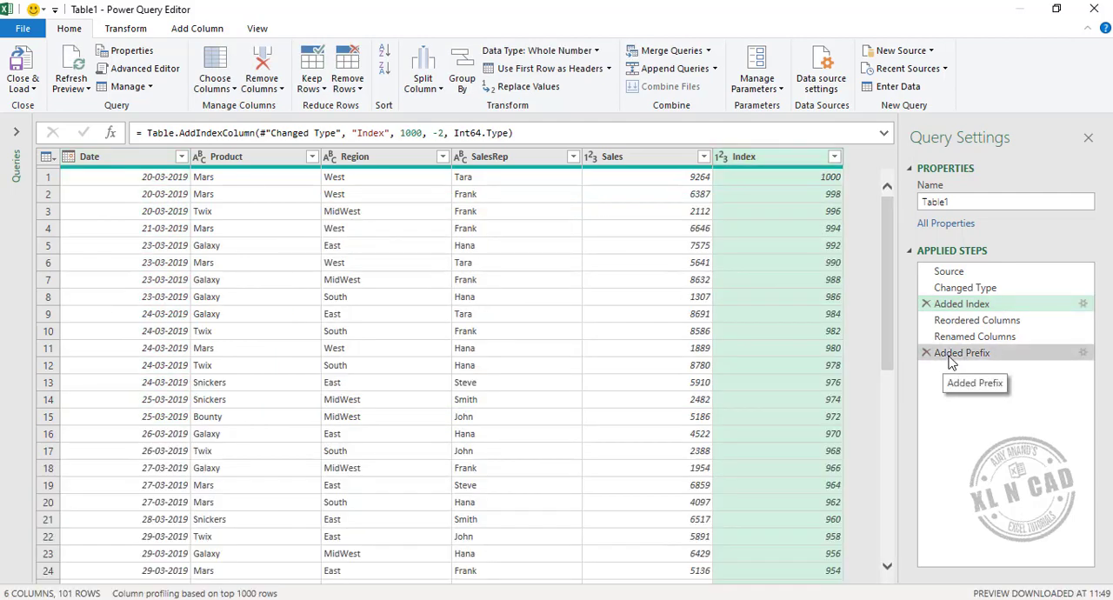
# Edit the Added Prefix step so the S No. values get the prefix "XY-".
pyautogui.doubleClick(948, 357)
pyautogui.moveTo(319, 312); pyautogui.dragTo(265, 322)
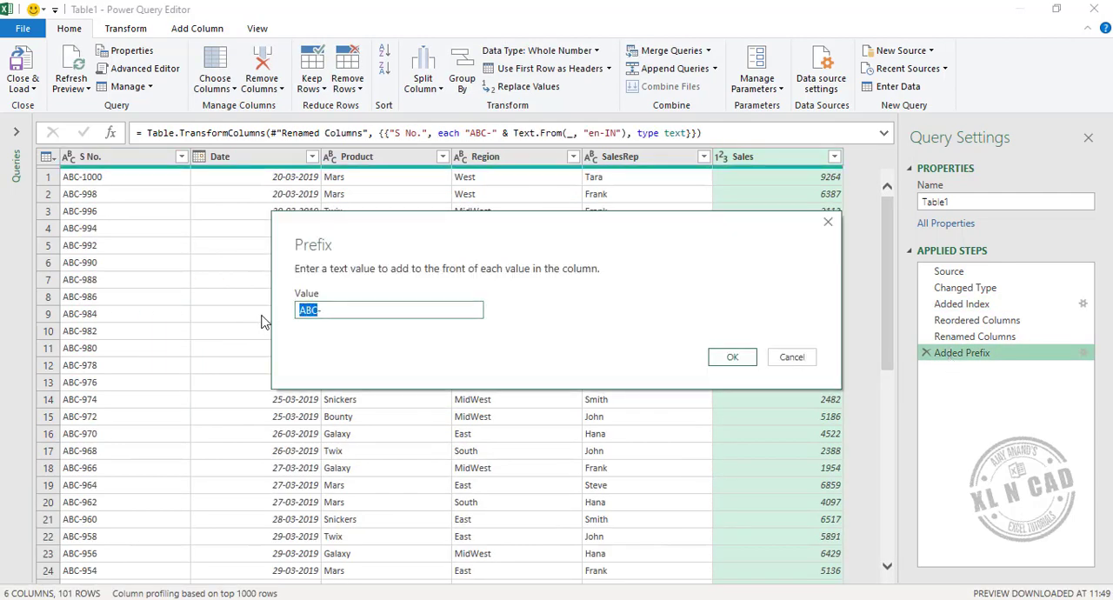
pyautogui.write('XY')
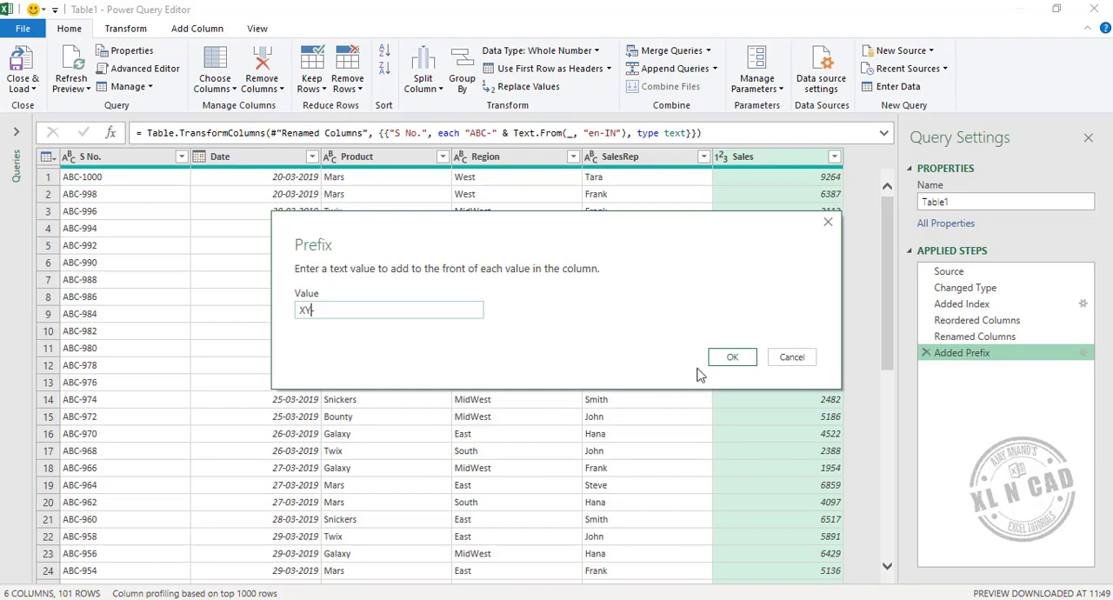
pyautogui.write('-')
pyautogui.click(732, 356)
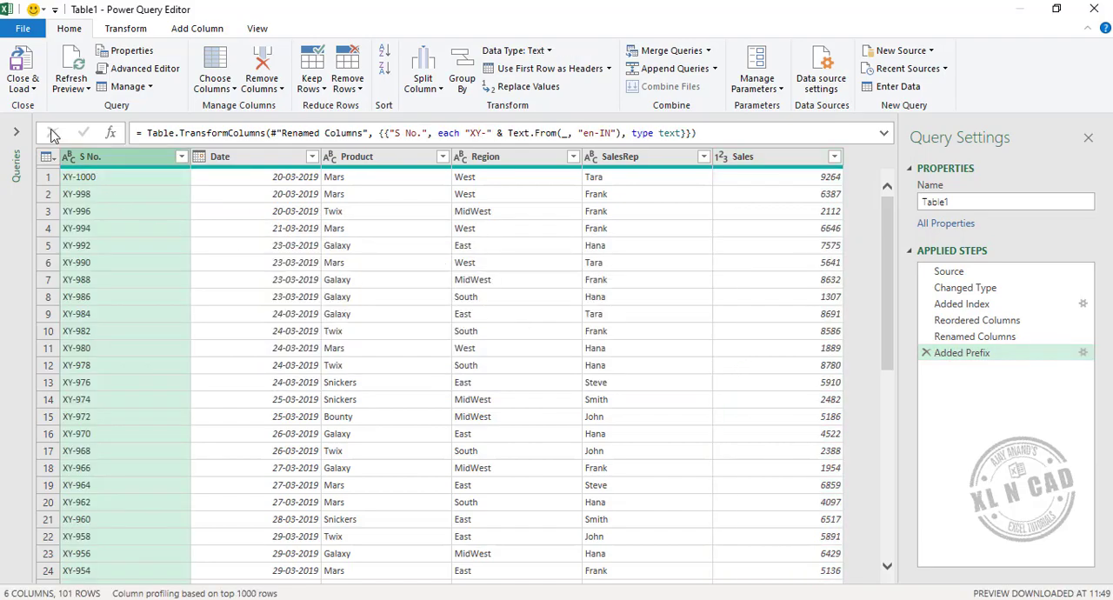
# Close the query editor, load the edited query back to the worksheet, and review the S No. column up to its first row.
pyautogui.click(23, 68)
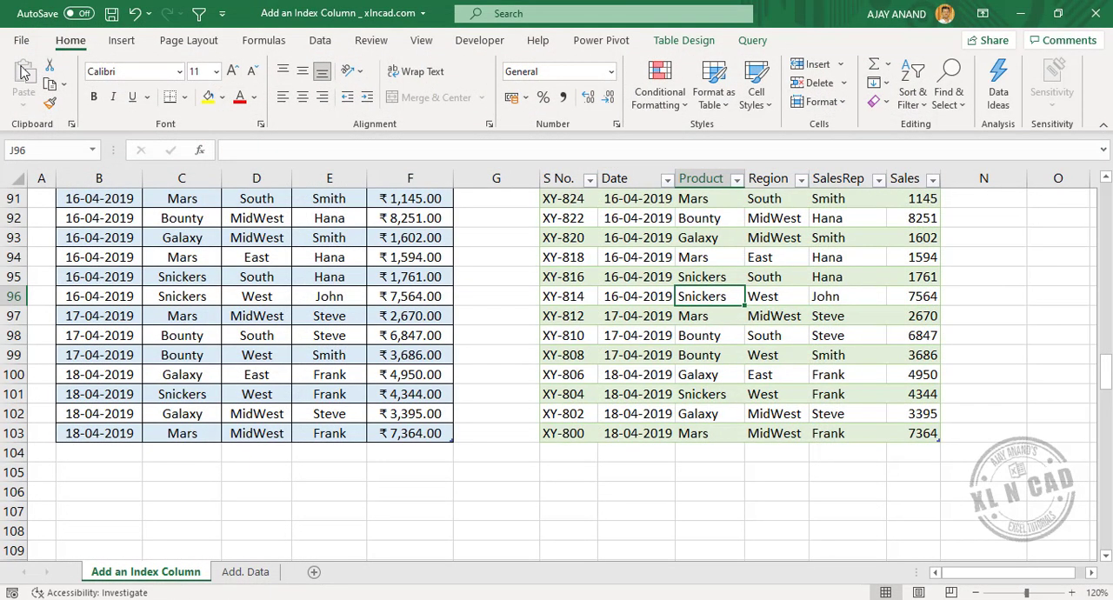
pyautogui.scroll(13, 683, 339)
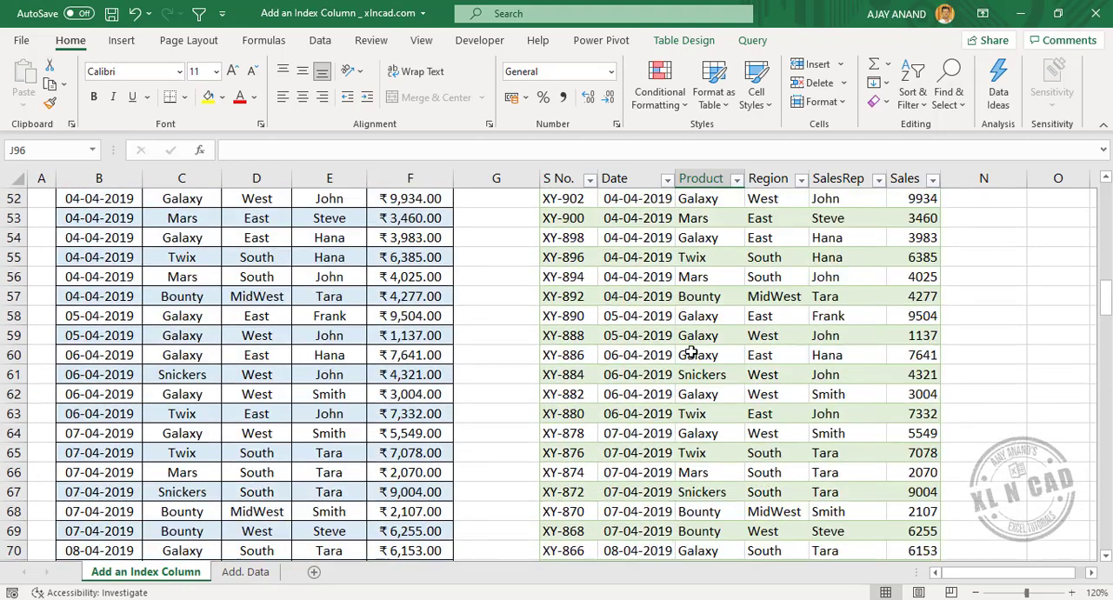
pyautogui.scroll(17, 690, 351)
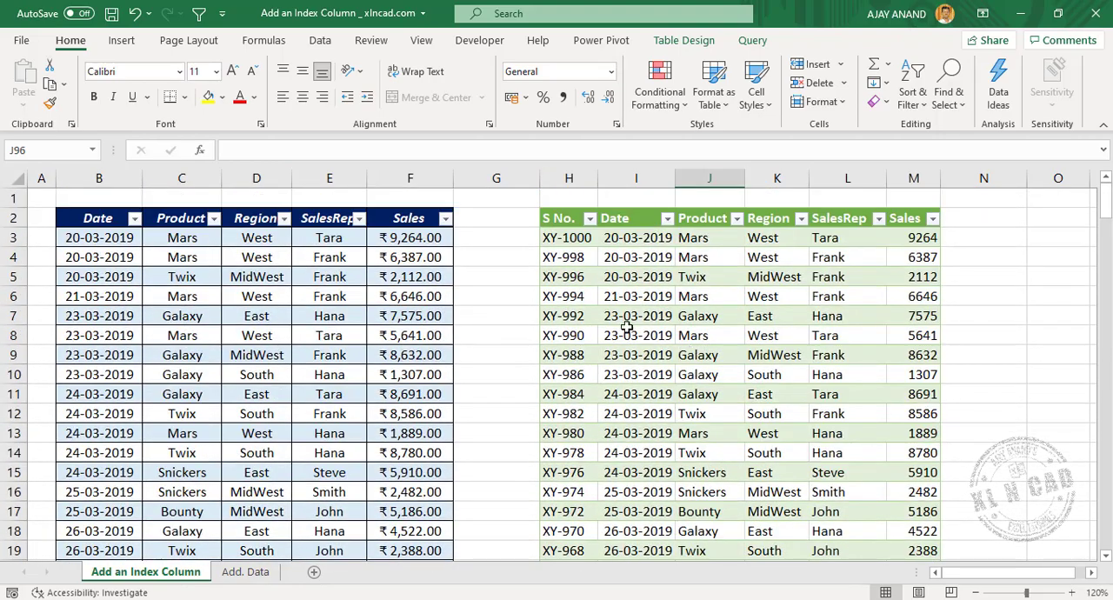